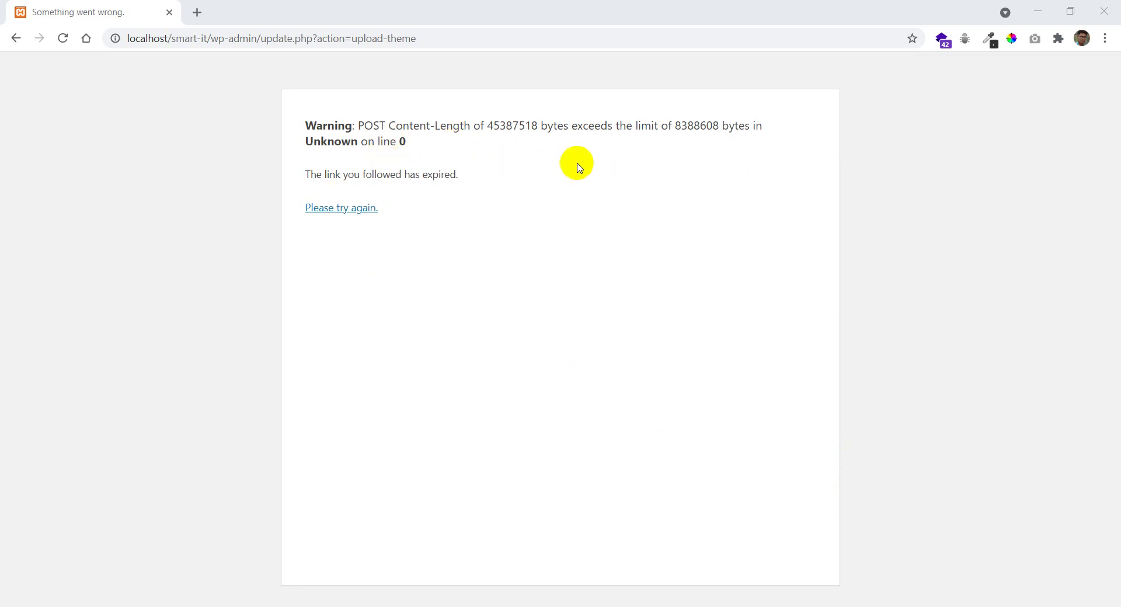
# Return to the Add Themes page and try to install a theme by uploading flatsome.zip
pyautogui.click(16, 39)
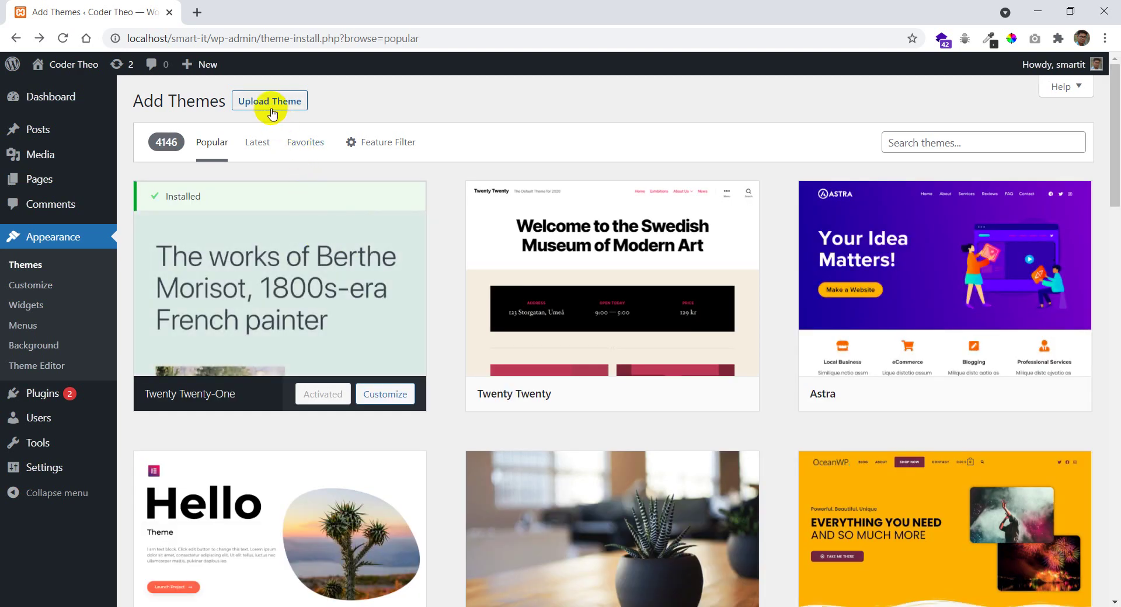
pyautogui.click(269, 103)
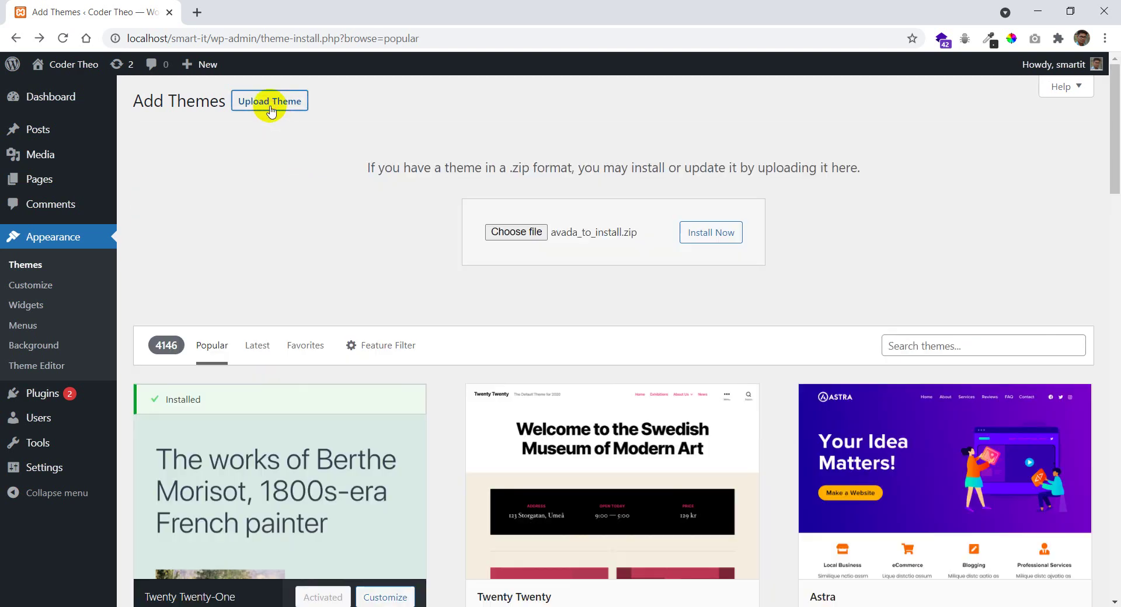
pyautogui.click(521, 232)
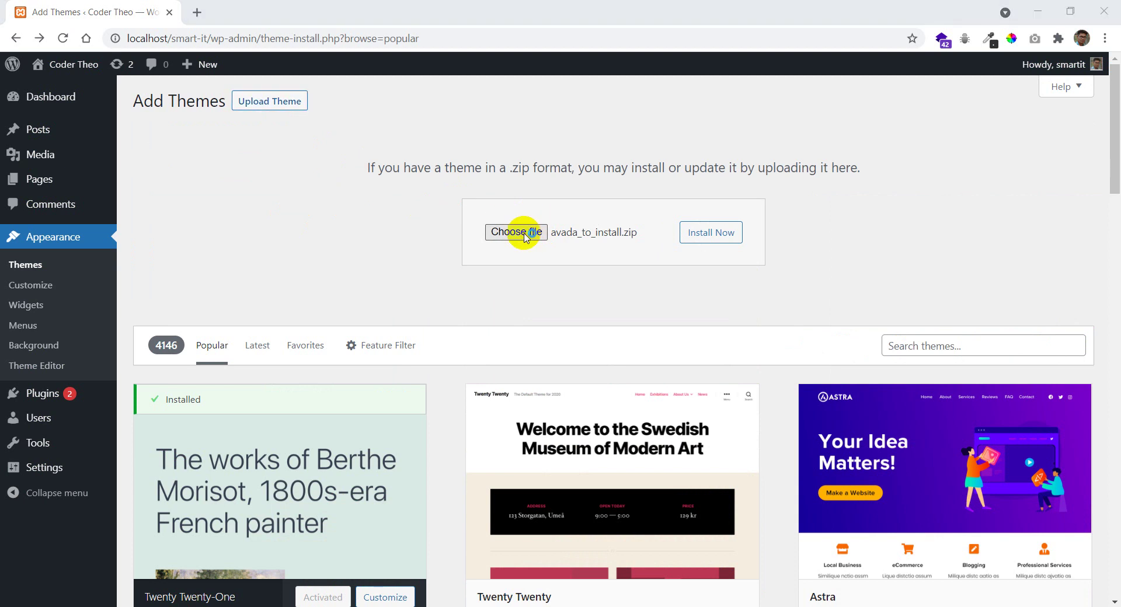
pyautogui.click(470, 349)
pyautogui.click(740, 507)
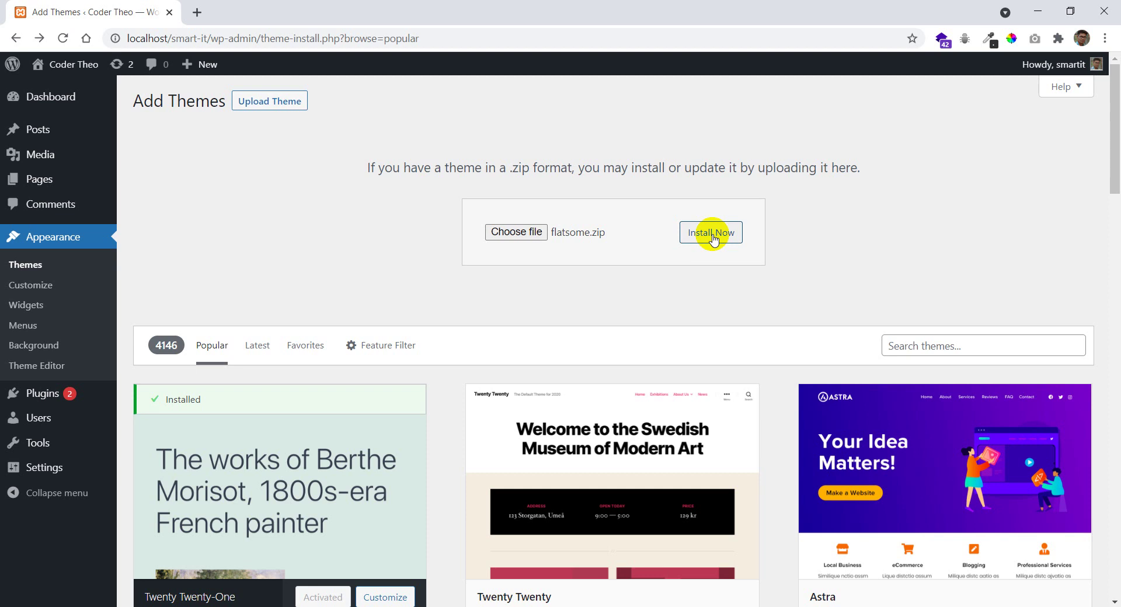
pyautogui.click(712, 236)
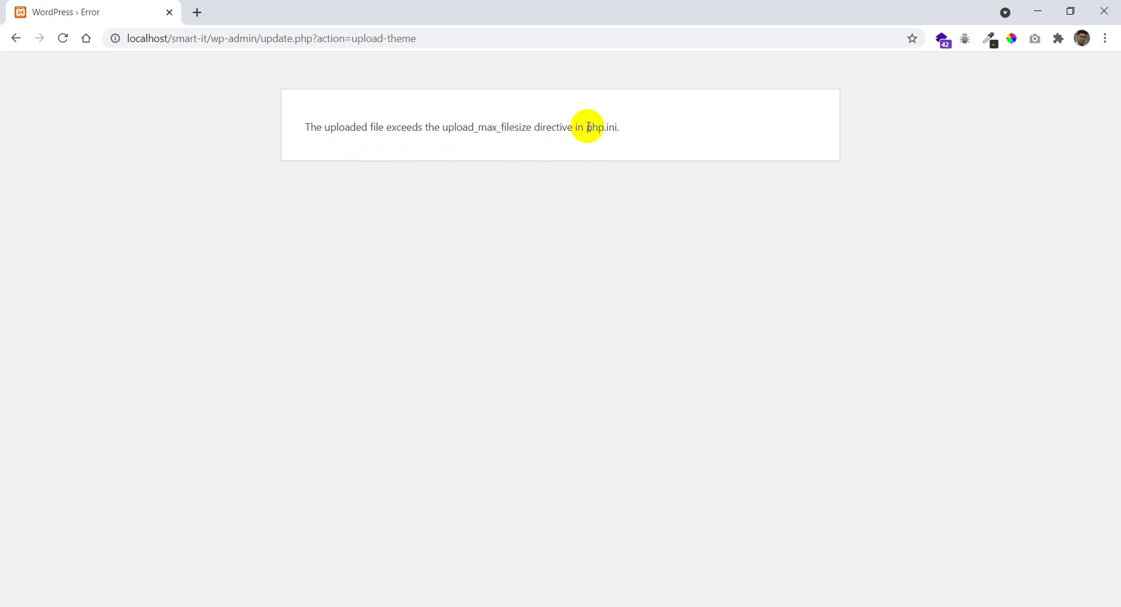
# Check which configuration file the upload error message names, and return to the Add Themes page
pyautogui.moveTo(587, 126); pyautogui.dragTo(615, 124)
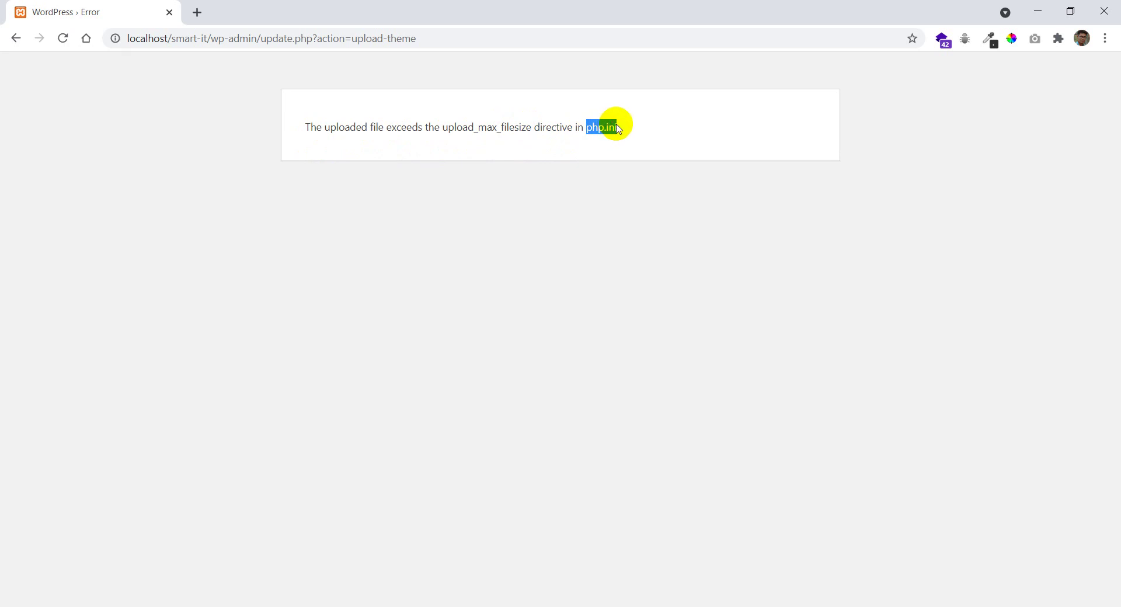
pyautogui.click(682, 169)
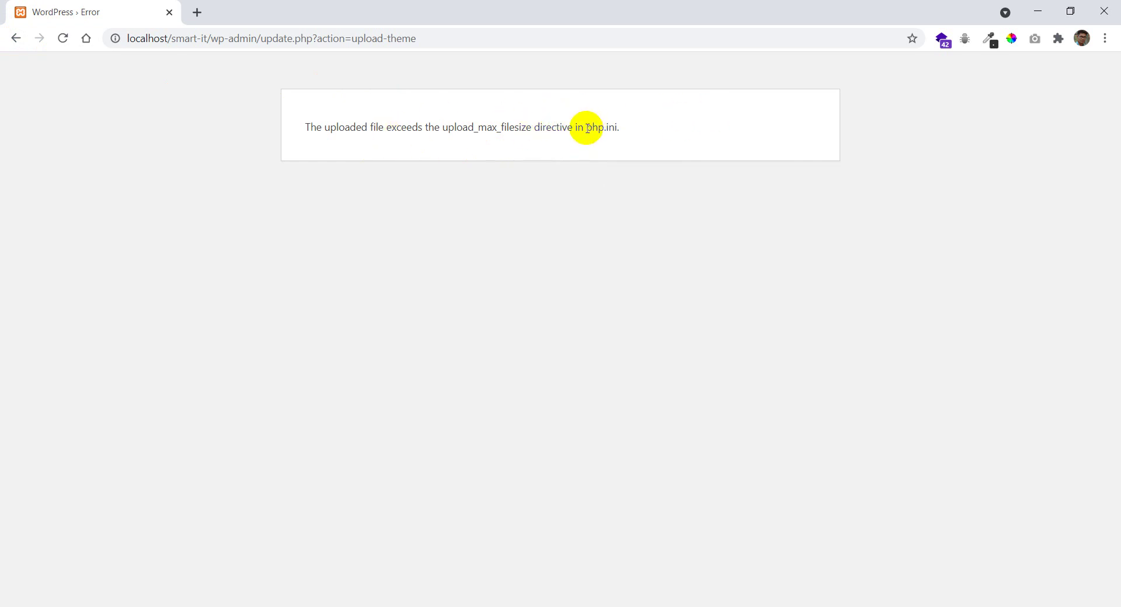
pyautogui.click(16, 39)
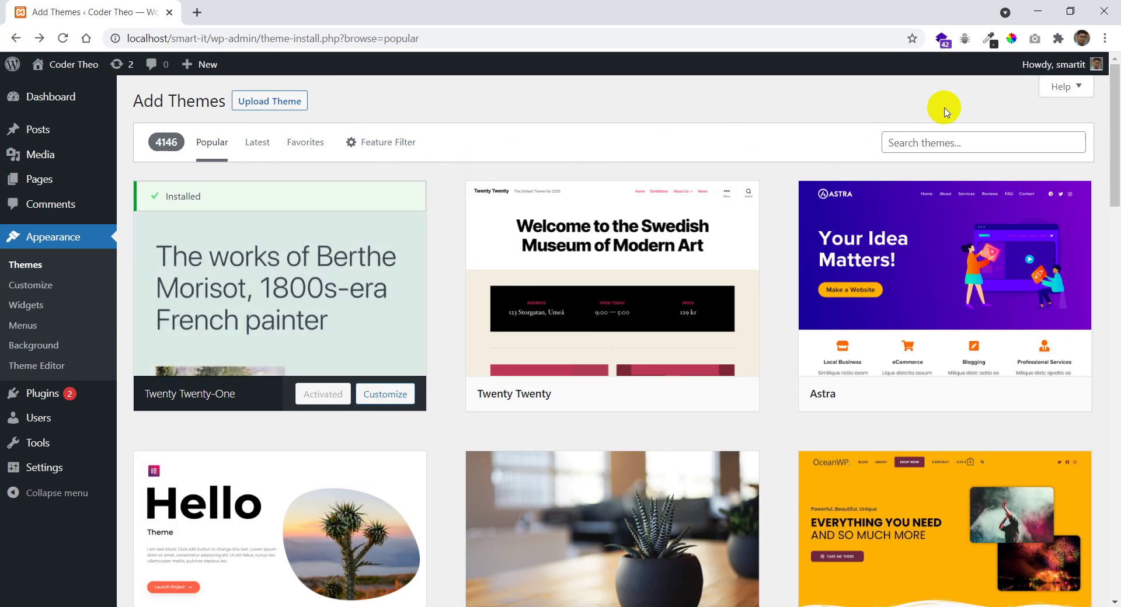
# Minimize the browser window to reveal the desktop and refresh the desktop
pyautogui.click(1037, 11)
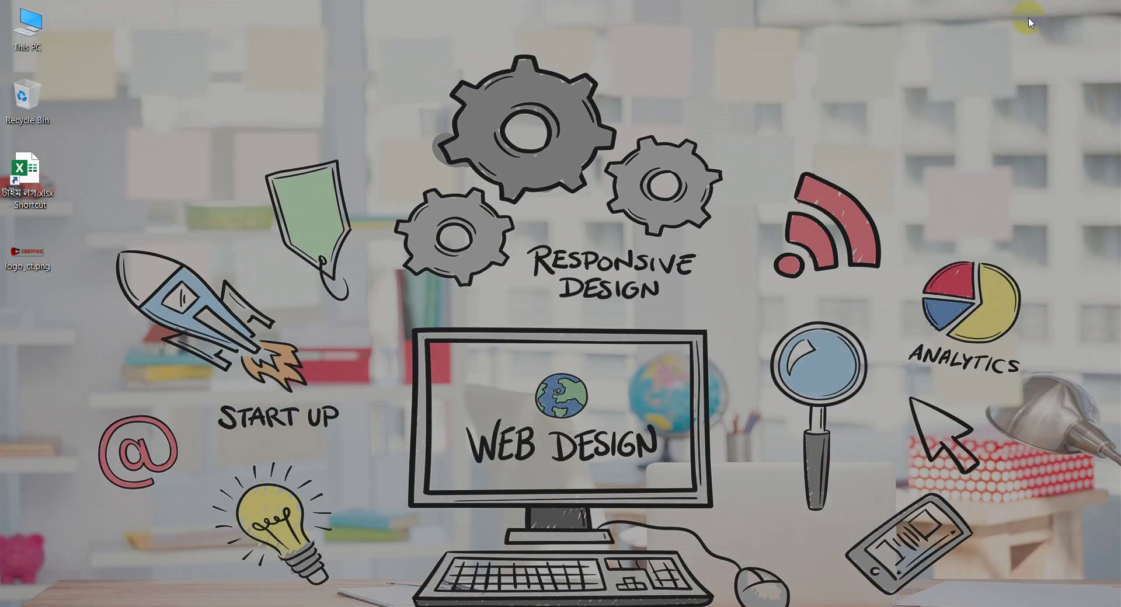
pyautogui.rightClick(509, 66)
pyautogui.click(545, 109)
pyautogui.rightClick(528, 179)
pyautogui.click(543, 221)
pyautogui.rightClick(534, 150)
pyautogui.click(566, 194)
# Switch to File Explorer and open the xammp folder on New Volume (D:)
pyautogui.press('super+e')
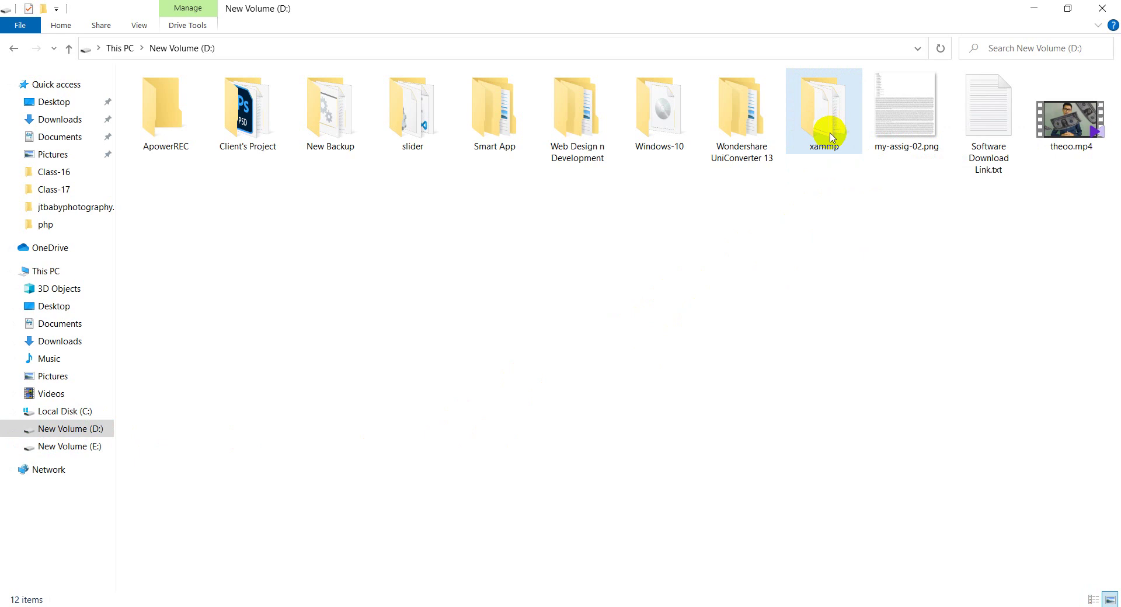
pyautogui.moveTo(832, 137)
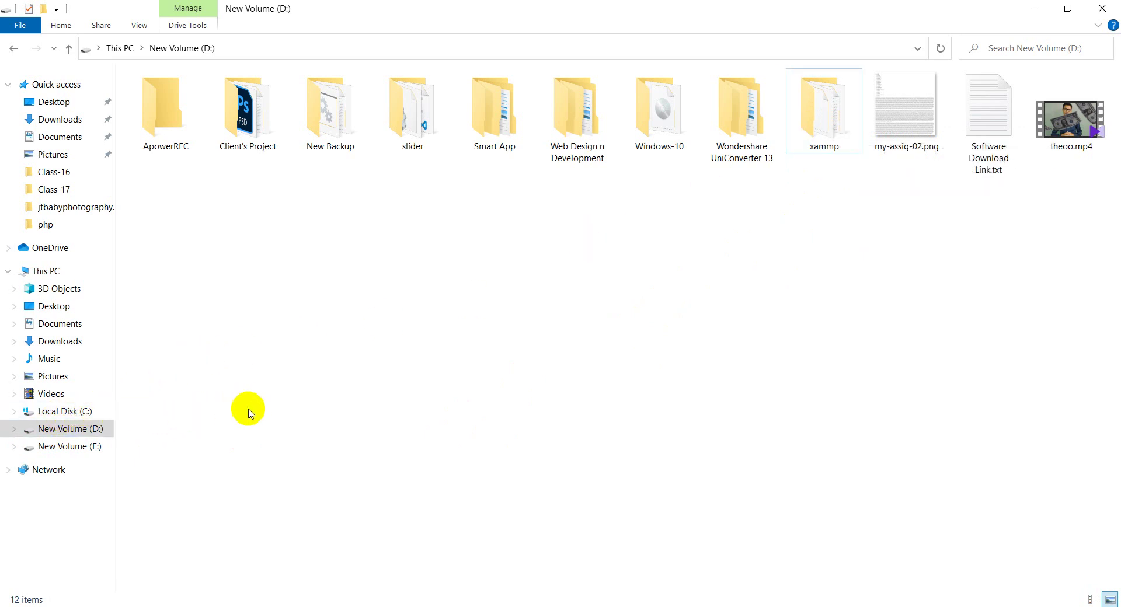
pyautogui.doubleClick(832, 102)
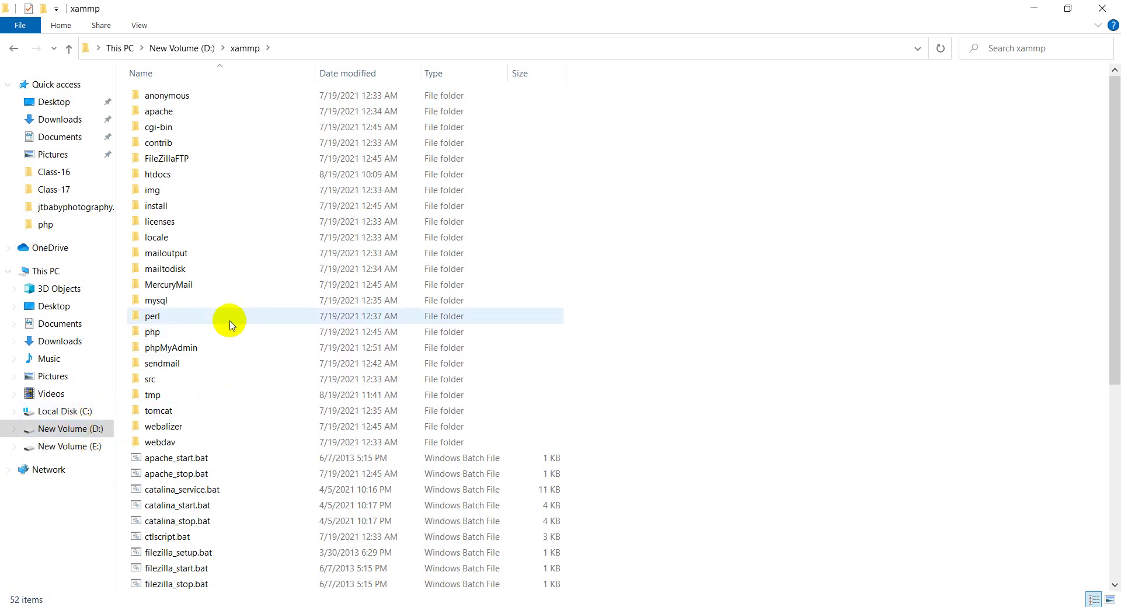
# Look inside the htdocs folder of xammp and go back up to New Volume (D:)
pyautogui.doubleClick(167, 174)
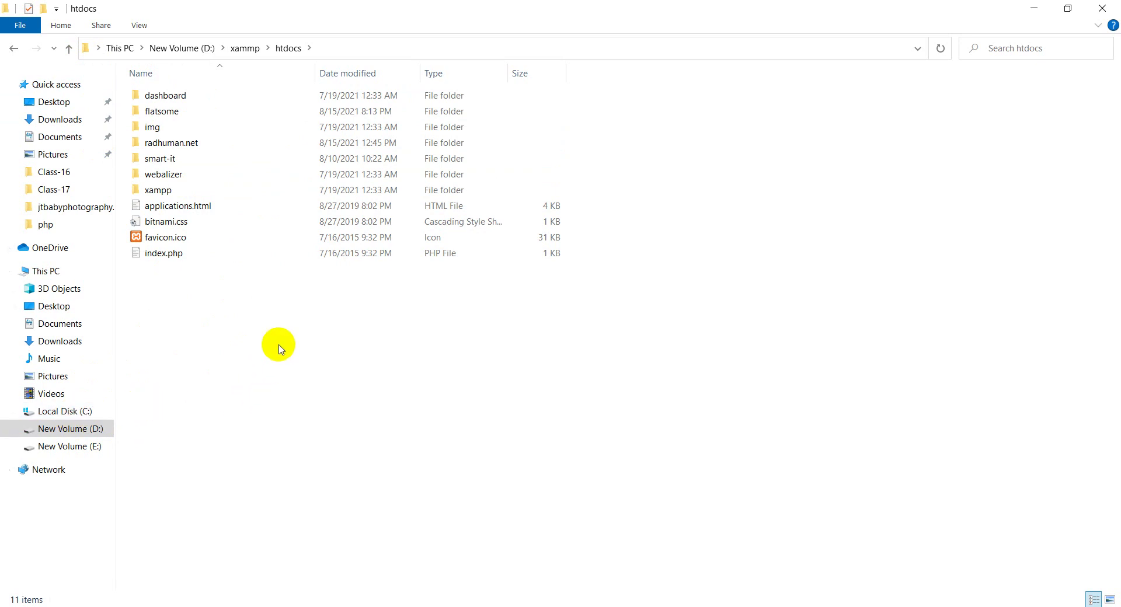
pyautogui.click(70, 50)
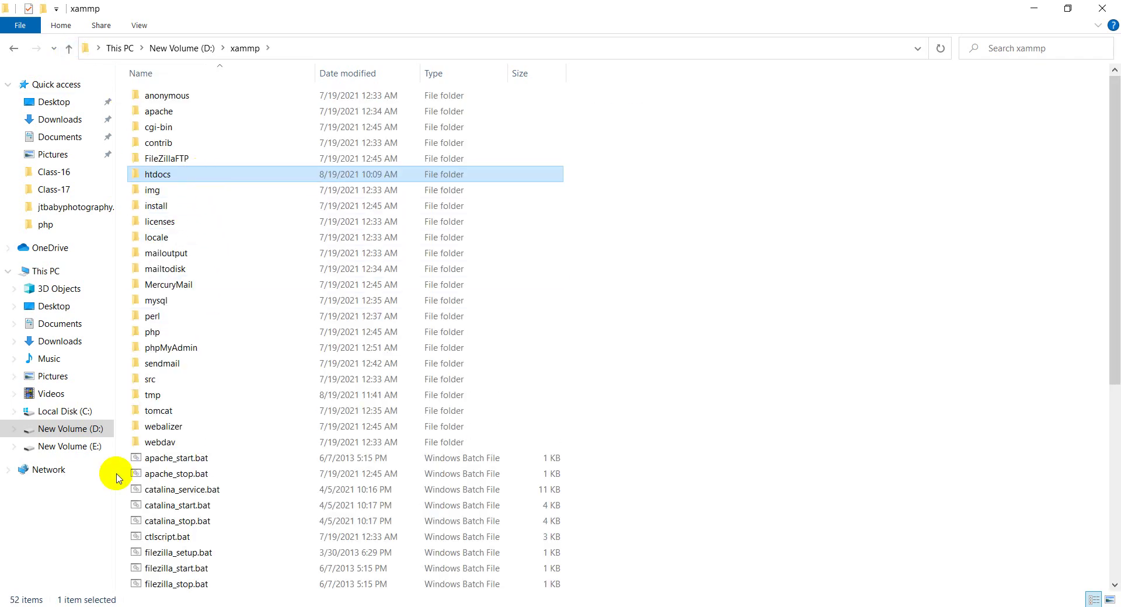
pyautogui.click(69, 49)
# Open the php folder inside xammp and locate the php.ini configuration file
pyautogui.doubleClick(823, 118)
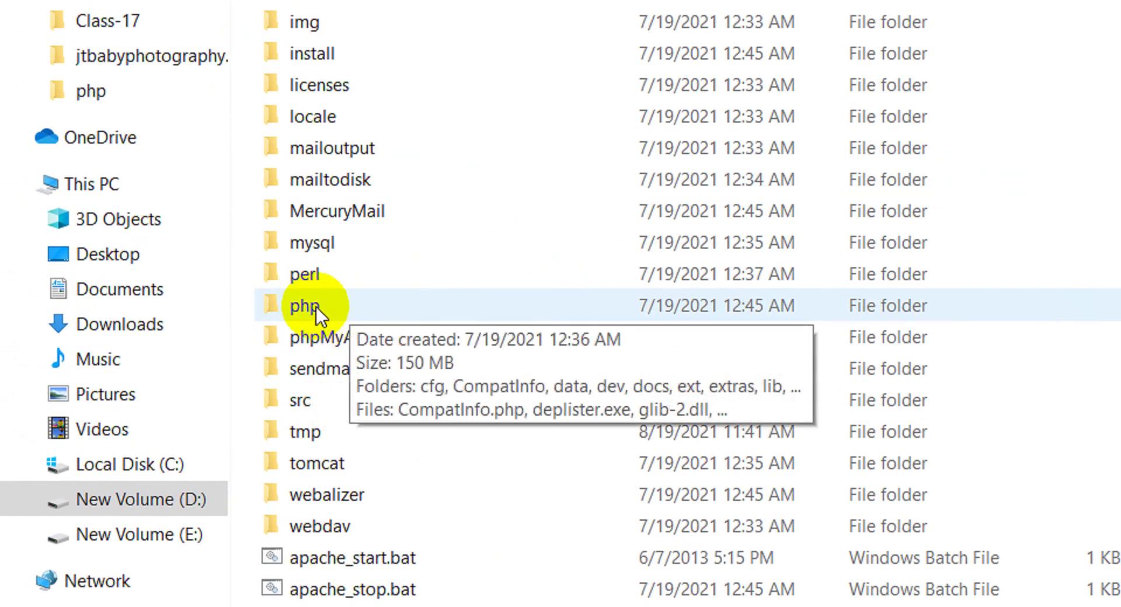
pyautogui.doubleClick(315, 307)
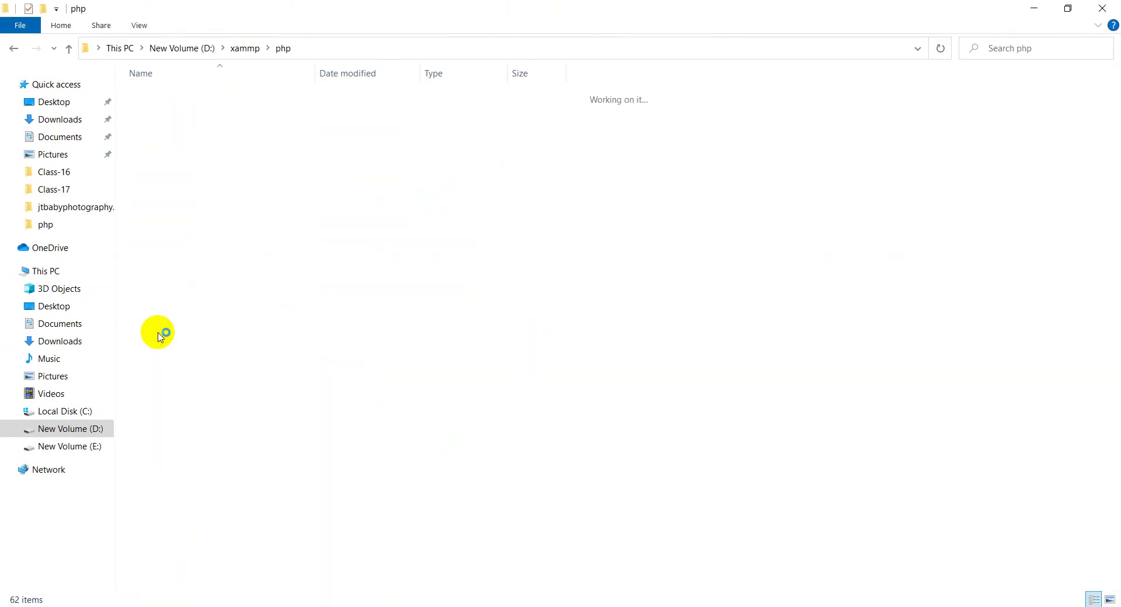
pyautogui.scroll(-9, 240, 221)
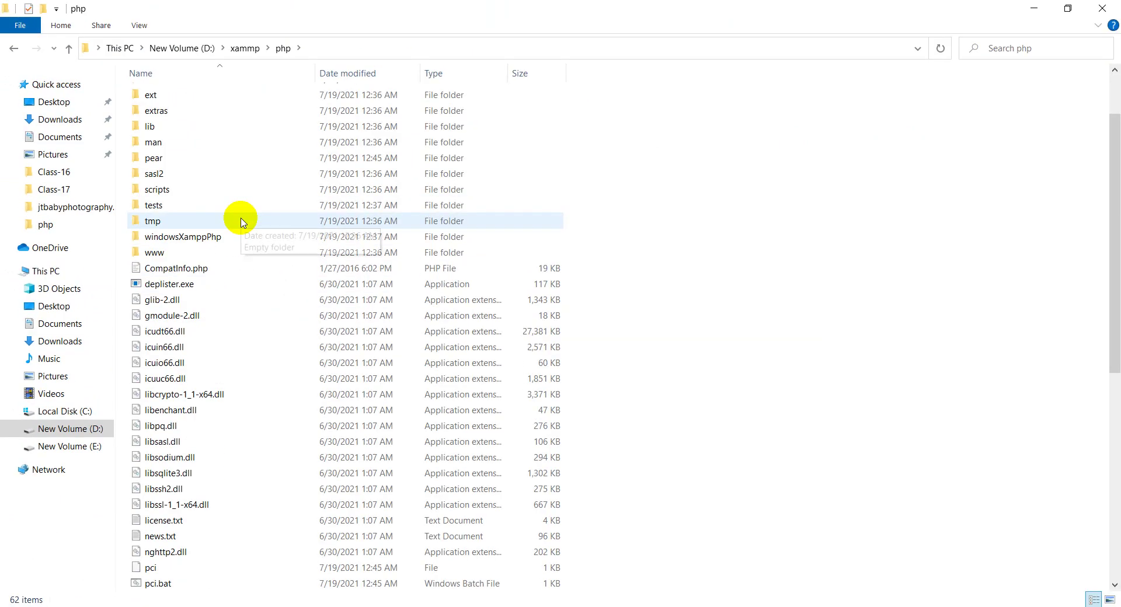
pyautogui.scroll(-2, 240, 222)
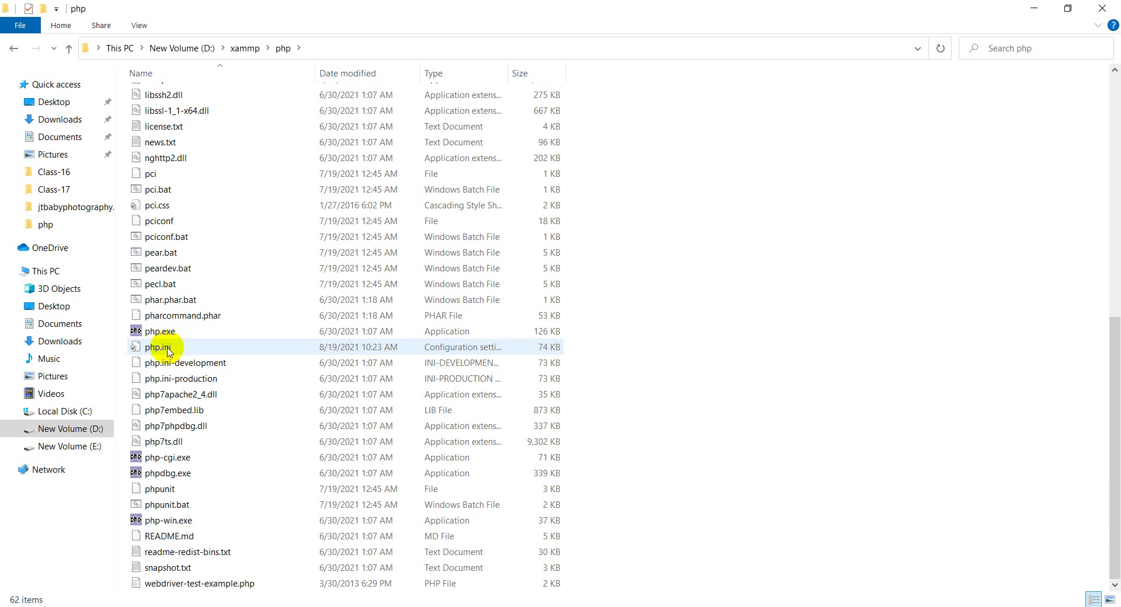
# Open php.ini with Notepad and reposition its window over the folder listing
pyautogui.click(163, 352)
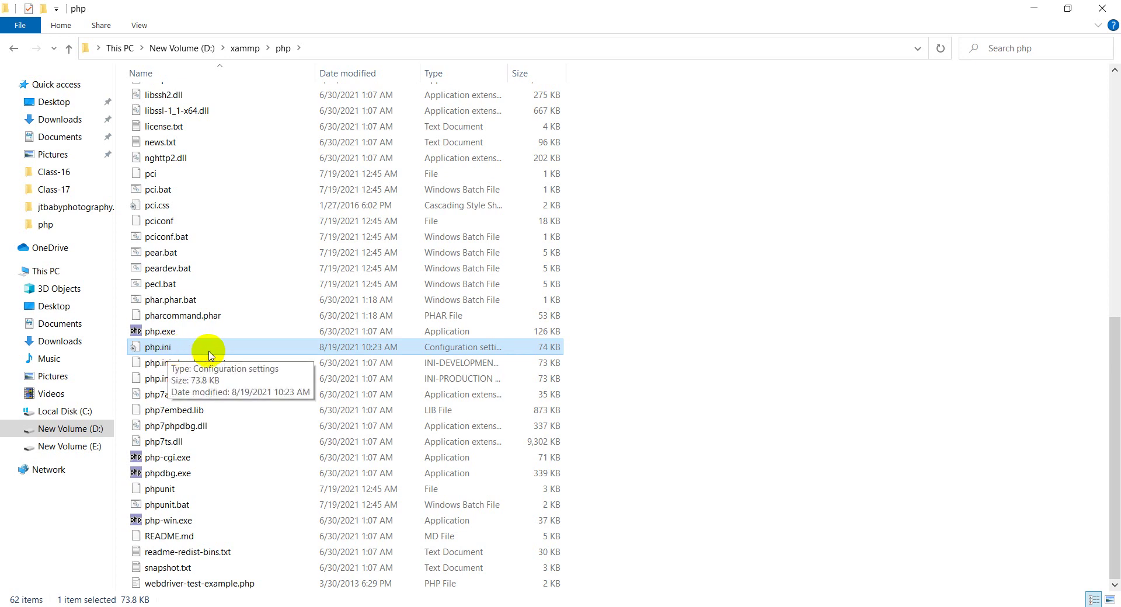
pyautogui.rightClick(169, 352)
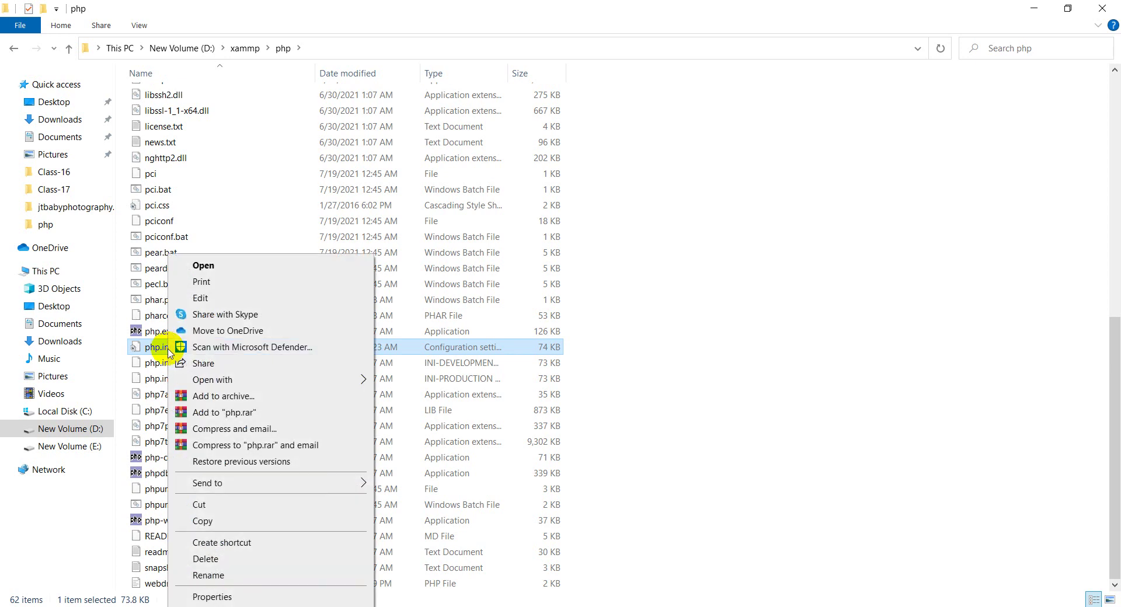
pyautogui.moveTo(362, 379)
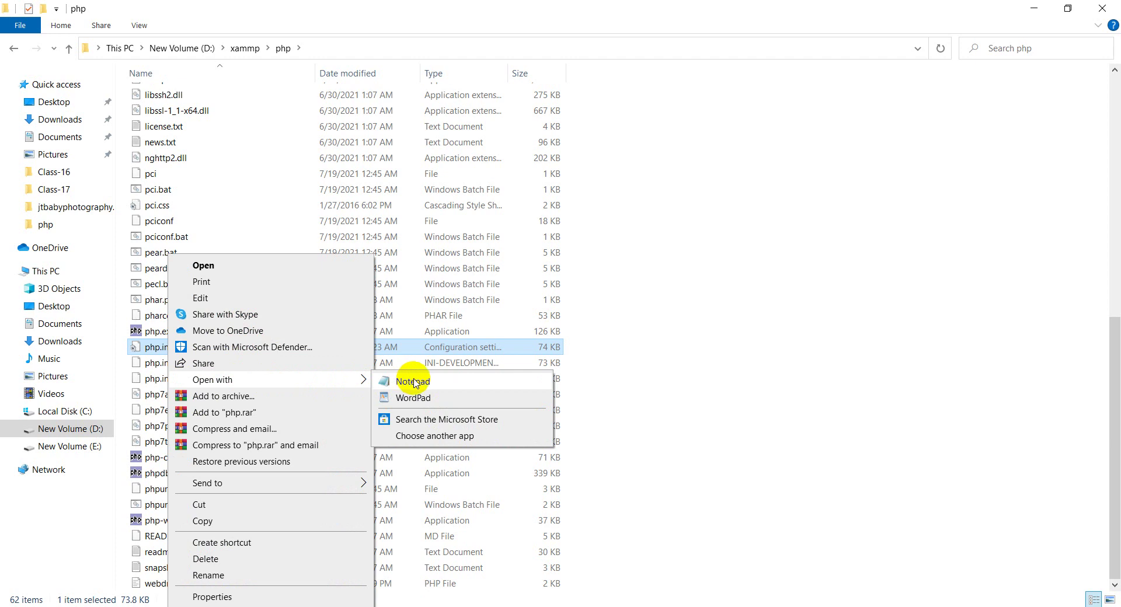
pyautogui.click(415, 382)
pyautogui.moveTo(547, 158); pyautogui.dragTo(650, 79)
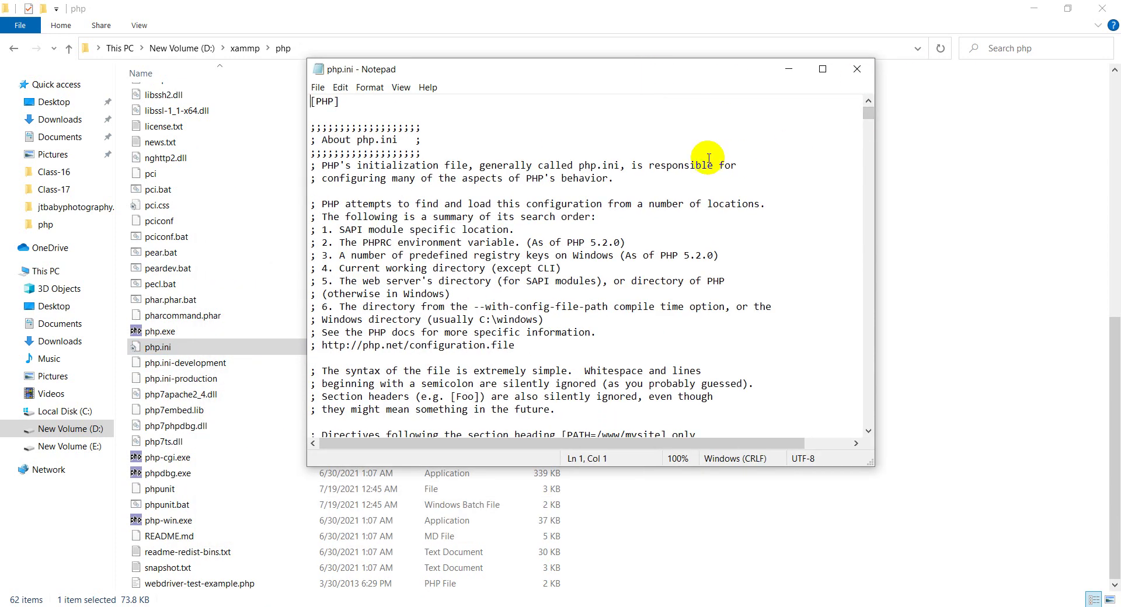
# Try to find "post-max-size " with a trailing space in php.ini, searching upward and then downward
pyautogui.scroll(-1, 619, 217)
pyautogui.scroll(-10, 618, 218)
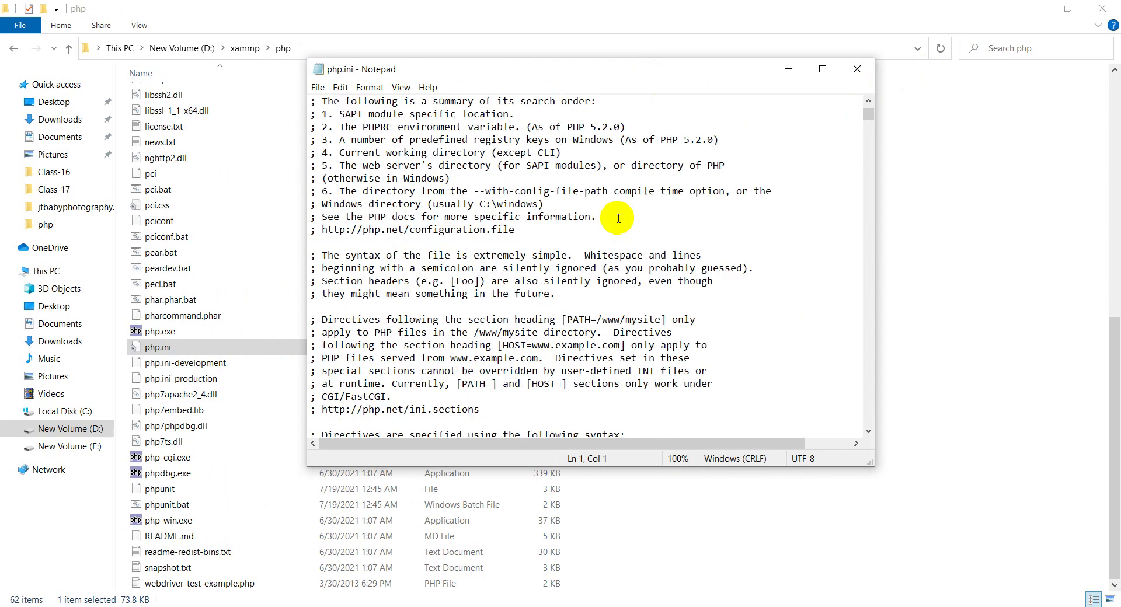
pyautogui.scroll(-11, 619, 219)
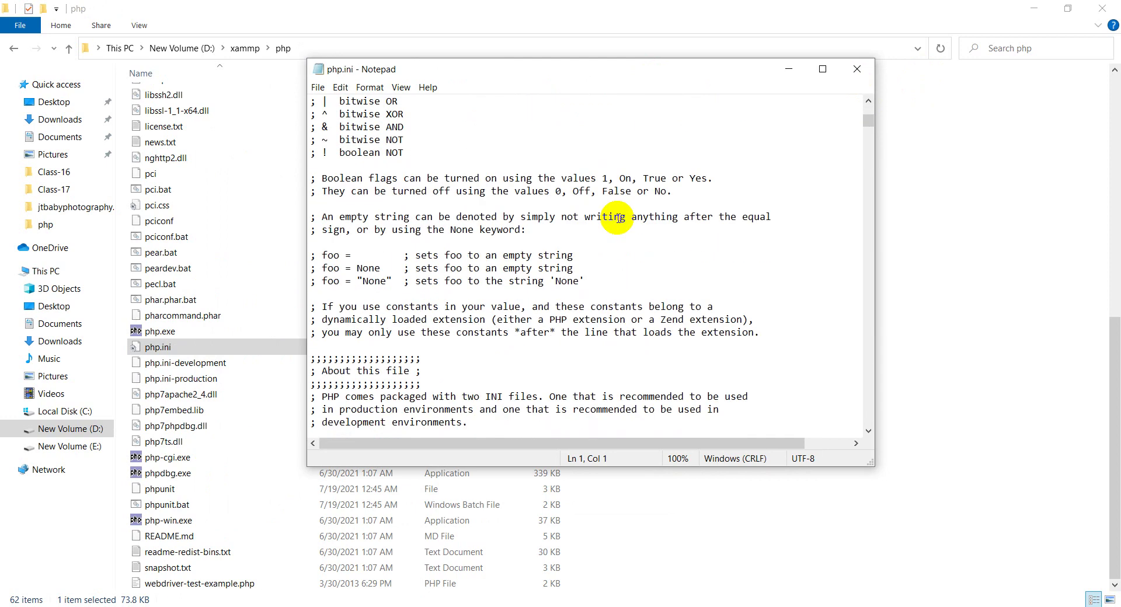
pyautogui.scroll(-7, 618, 218)
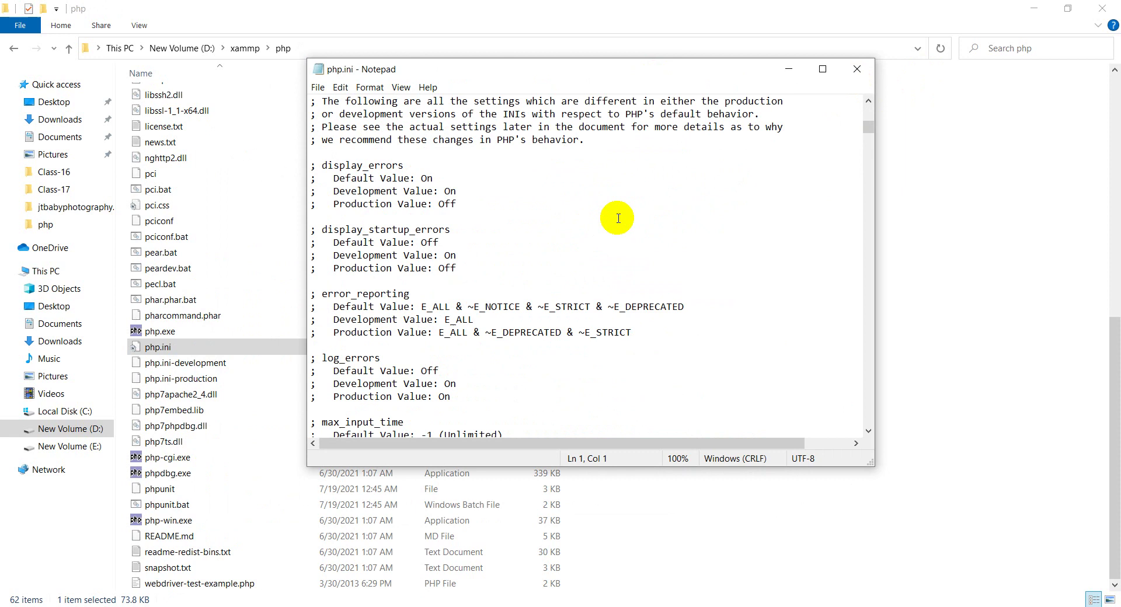
pyautogui.scroll(-2, 618, 218)
pyautogui.click(473, 194)
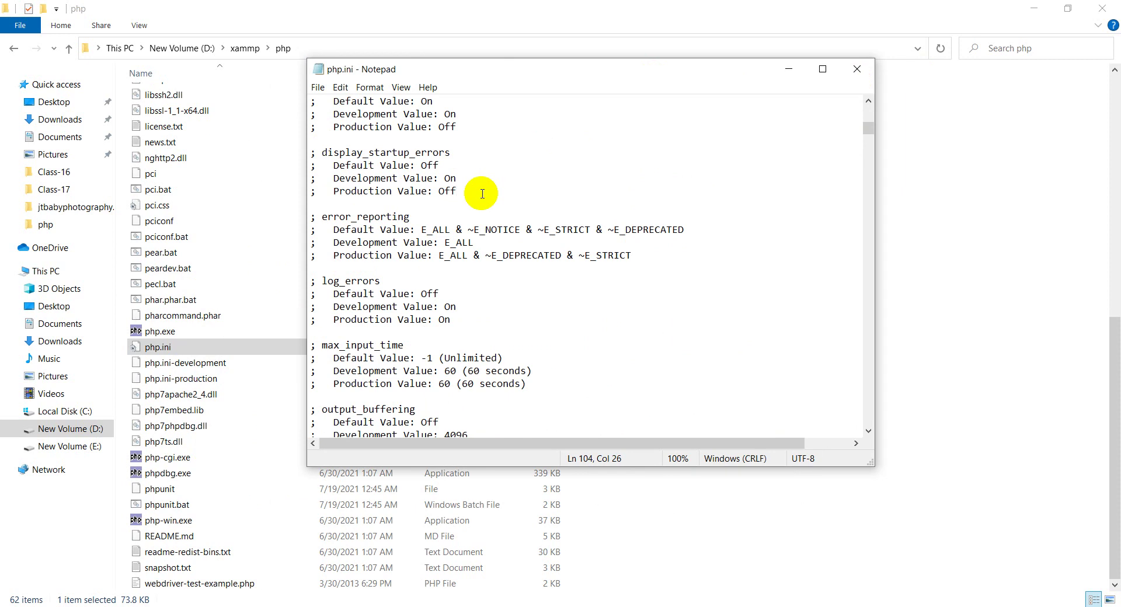
pyautogui.hotkey('ctrl', 'f')
pyautogui.click(464, 217)
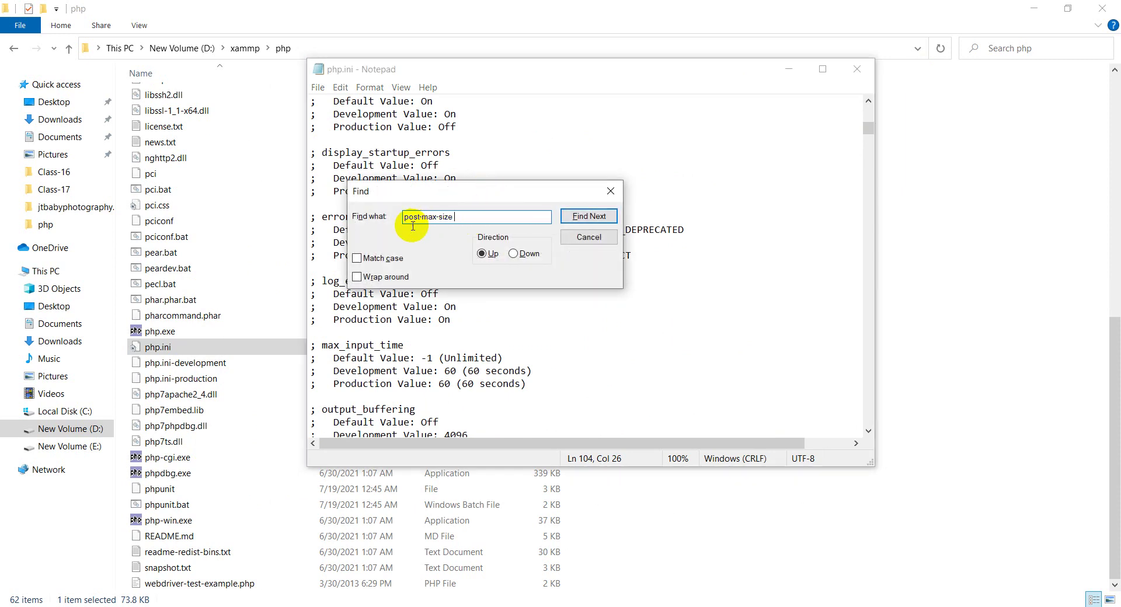
pyautogui.click(590, 216)
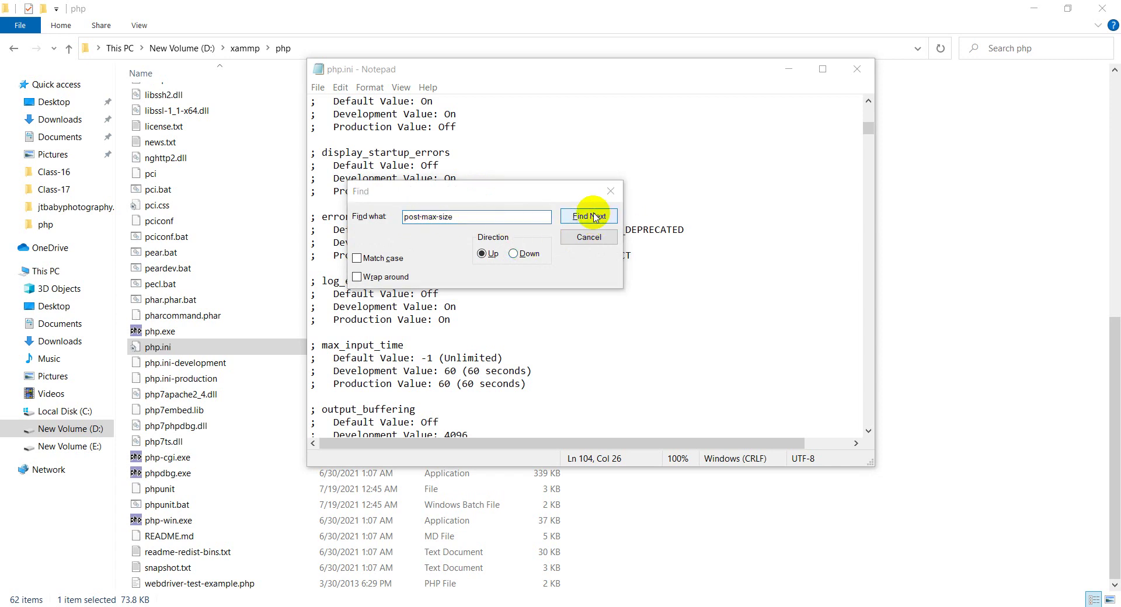
pyautogui.click(620, 366)
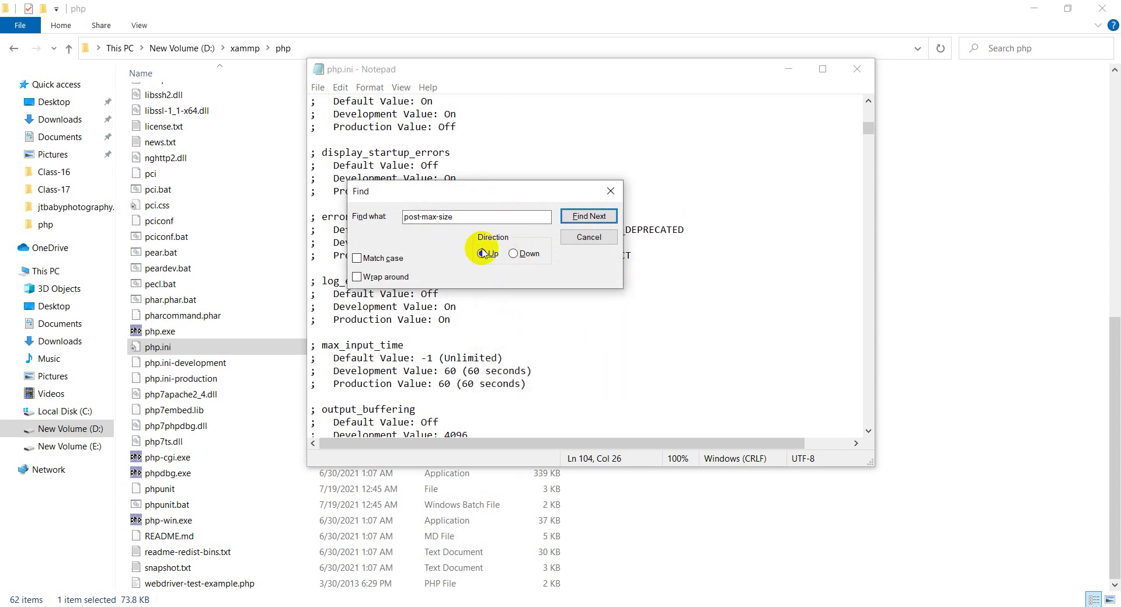
pyautogui.click(514, 255)
pyautogui.click(589, 218)
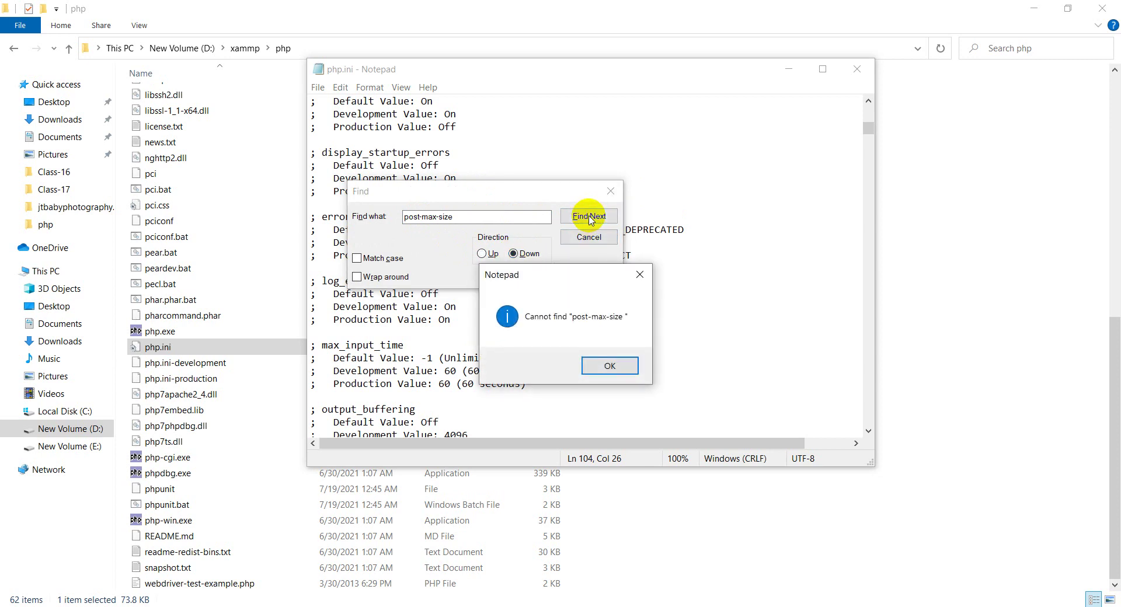
pyautogui.click(639, 274)
# Replace the search text with "post-max-size", find it further down in php.ini, and close the search
pyautogui.click(458, 216)
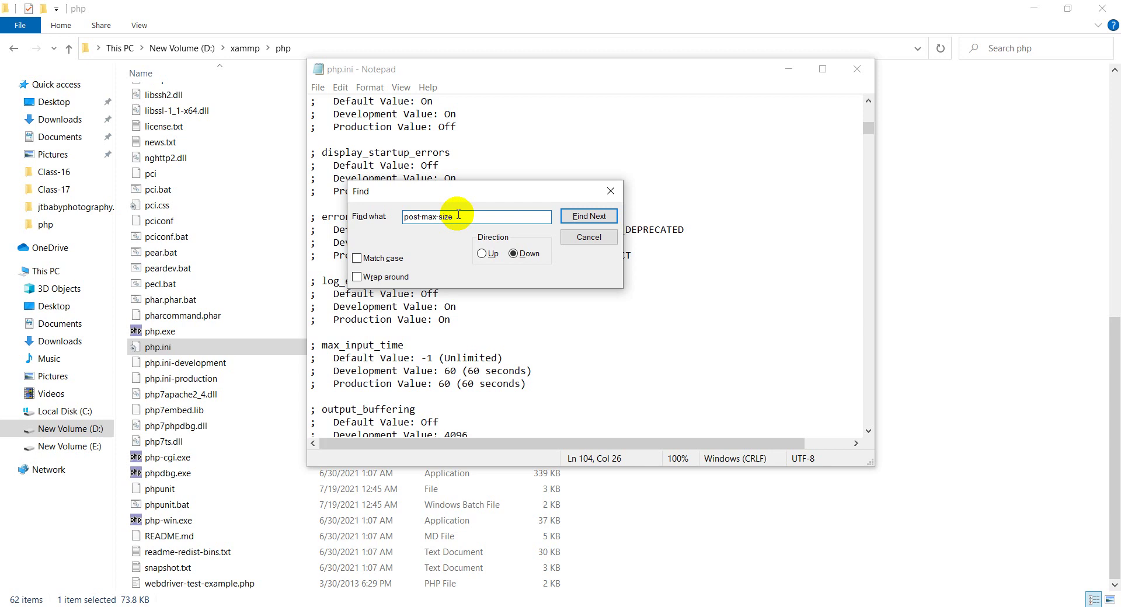
pyautogui.press('BackSpace')
pyautogui.press('BackSpace')
pyautogui.press('BackSpace')
pyautogui.press('BackSpace')
pyautogui.press('BackSpace')
pyautogui.press('BackSpace')
pyautogui.press('BackSpace')
pyautogui.press('BackSpace')
pyautogui.press('BackSpace')
pyautogui.press('BackSpace')
pyautogui.press('BackSpace')
pyautogui.press('BackSpace')
pyautogui.press('BackSpace')
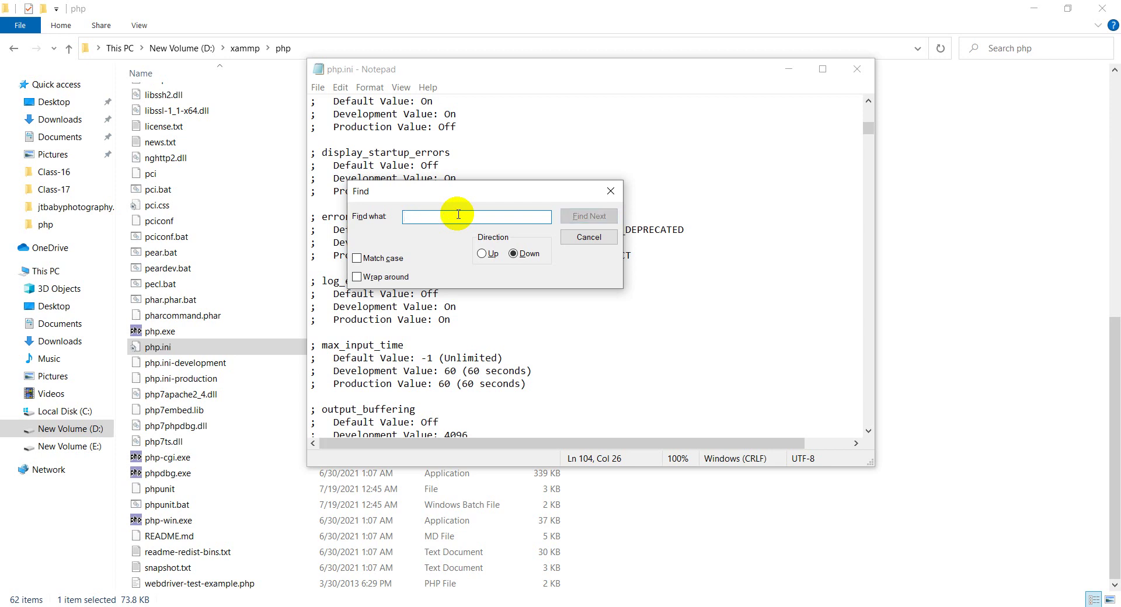
pyautogui.write('po')
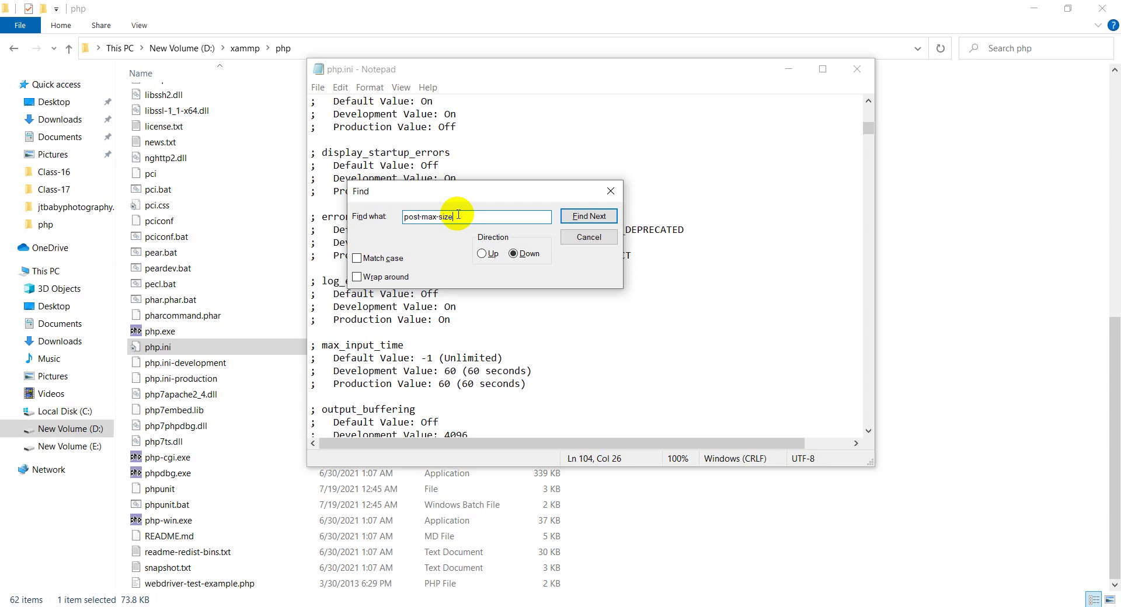
pyautogui.write('st-max-size')
pyautogui.press('Return')
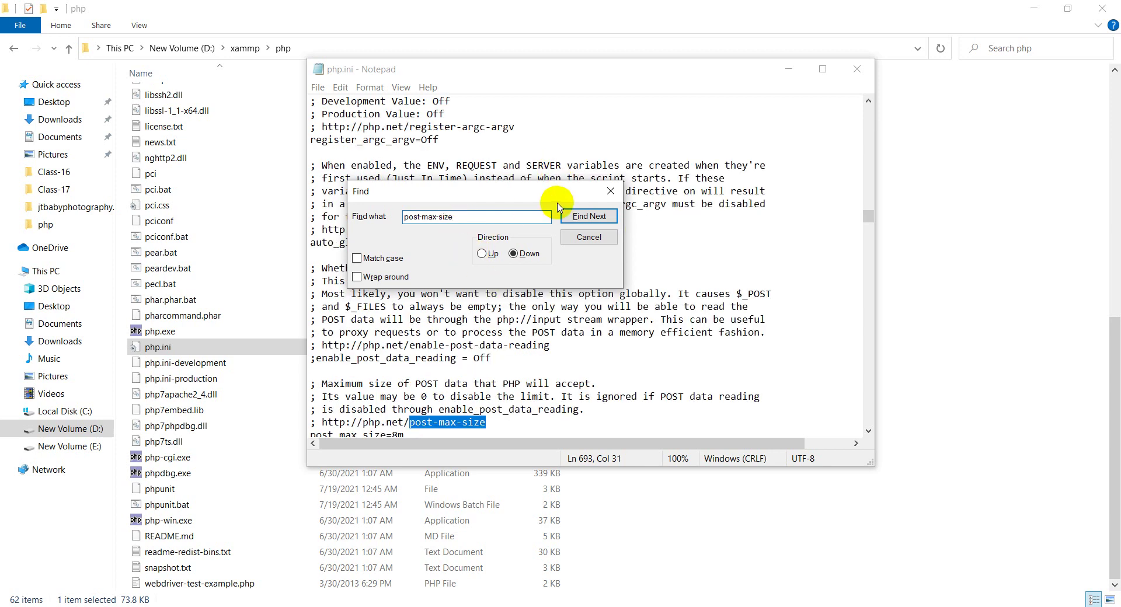
pyautogui.click(610, 191)
pyautogui.scroll(-4, 621, 384)
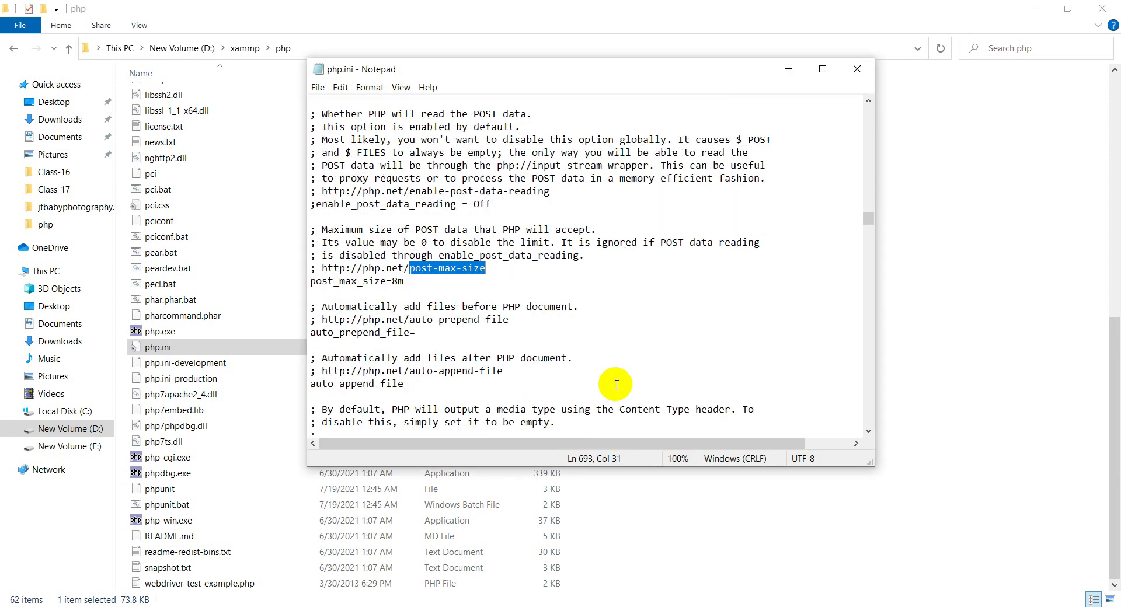
# Set post_max_size to 800m in php.ini and save the file
pyautogui.click(397, 282)
pyautogui.write('00')
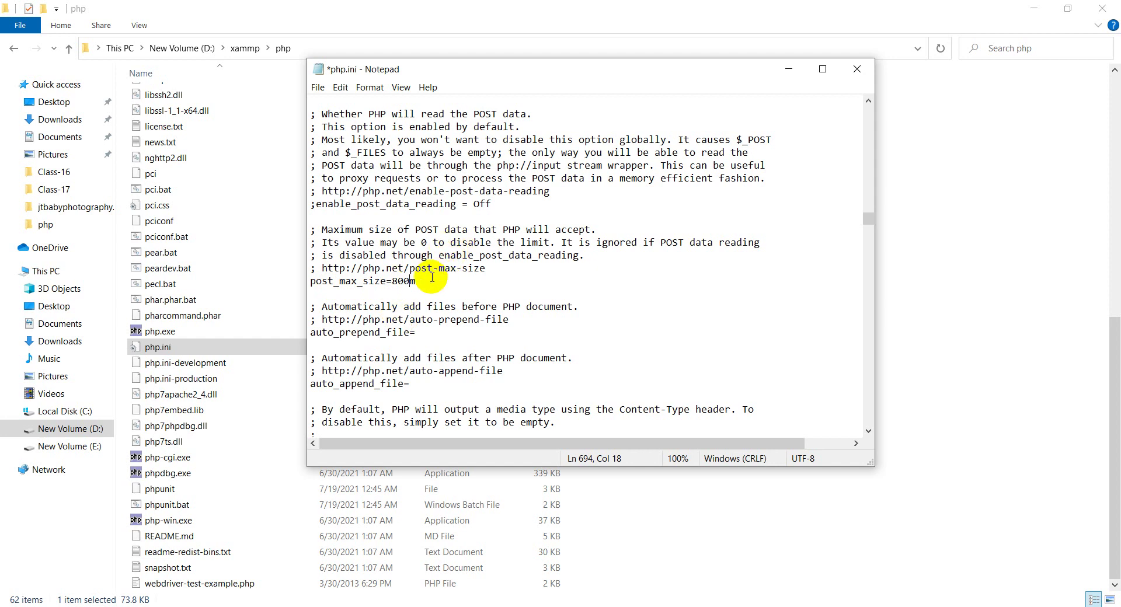
pyautogui.hotkey('ctrl', 's')
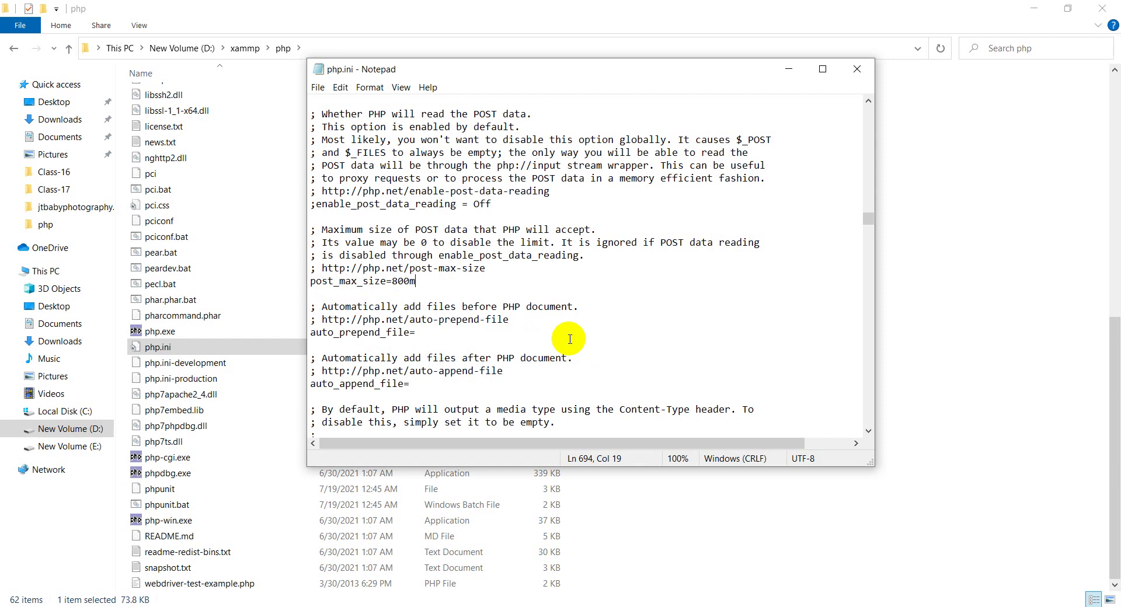
# Find "upload-max-filesize" further down in php.ini and close the search
pyautogui.hotkey('ctrl', 'f')
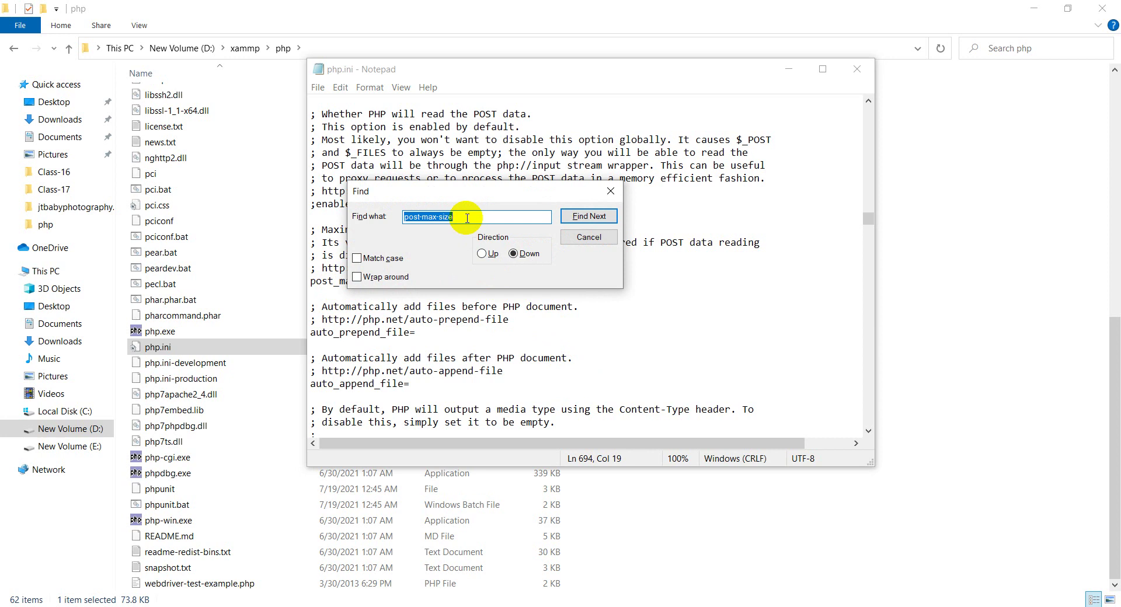
pyautogui.write('upload')
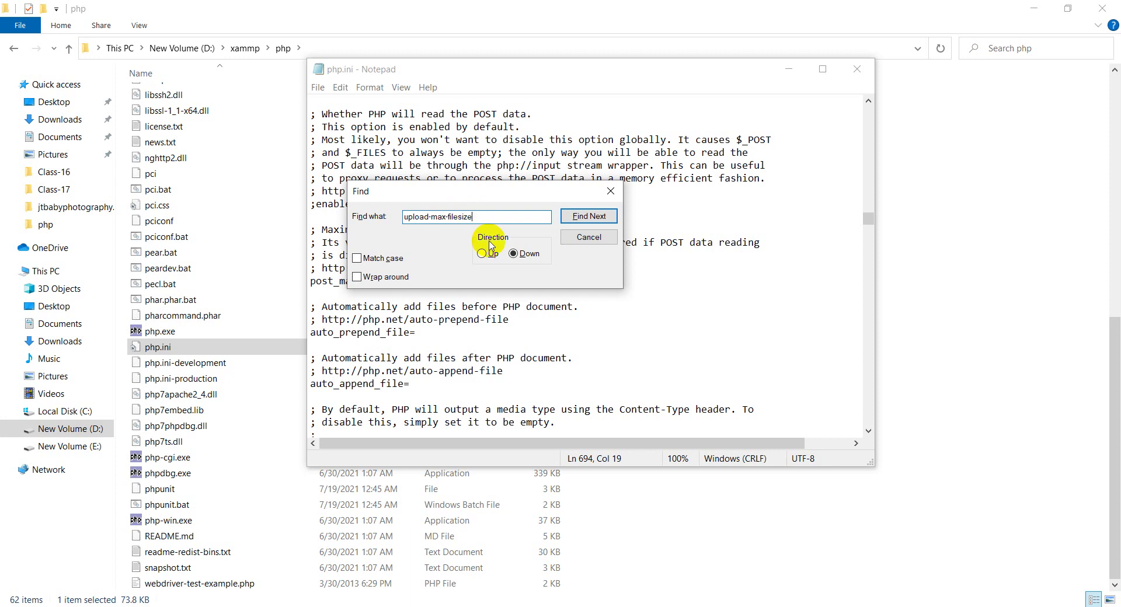
pyautogui.click(588, 216)
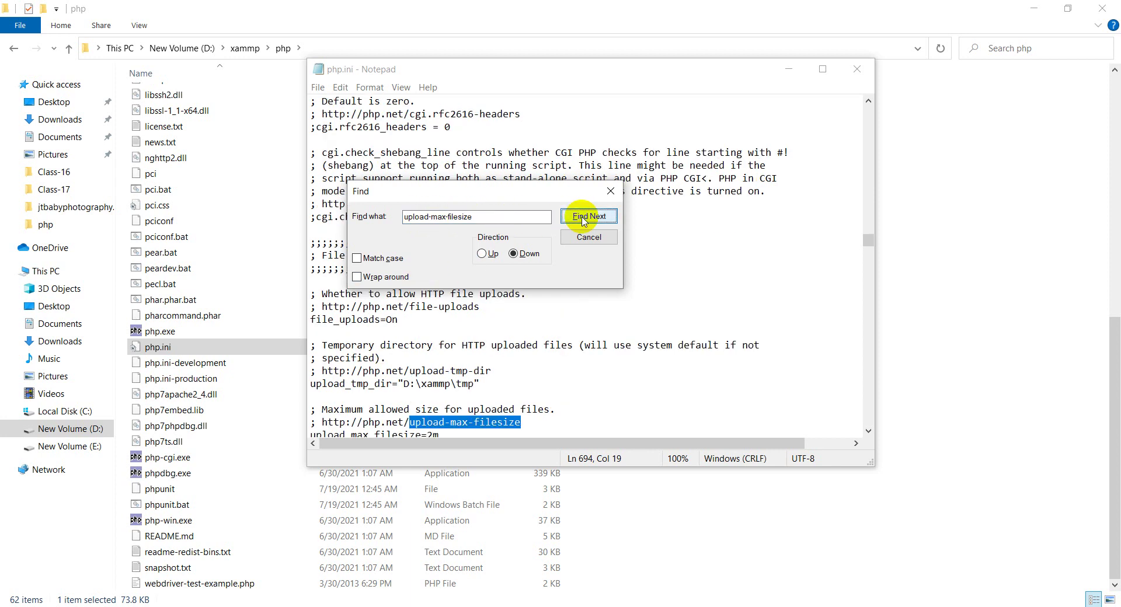
pyautogui.click(610, 191)
# Set upload_max_filesize to 4000m, save php.ini and close the file
pyautogui.scroll(-1, 613, 363)
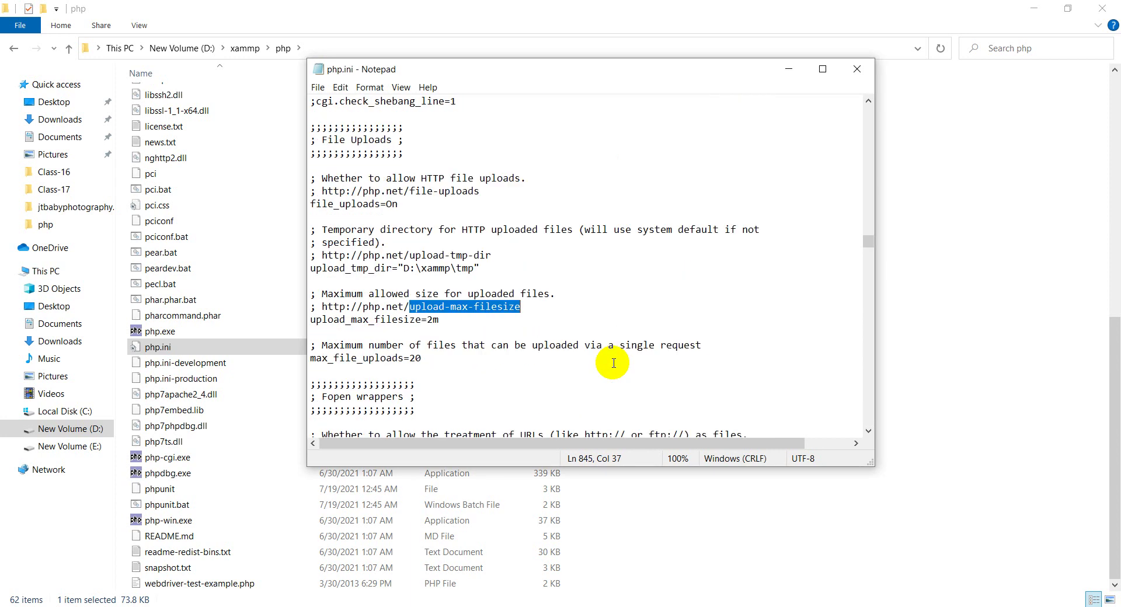
pyautogui.scroll(-1, 613, 363)
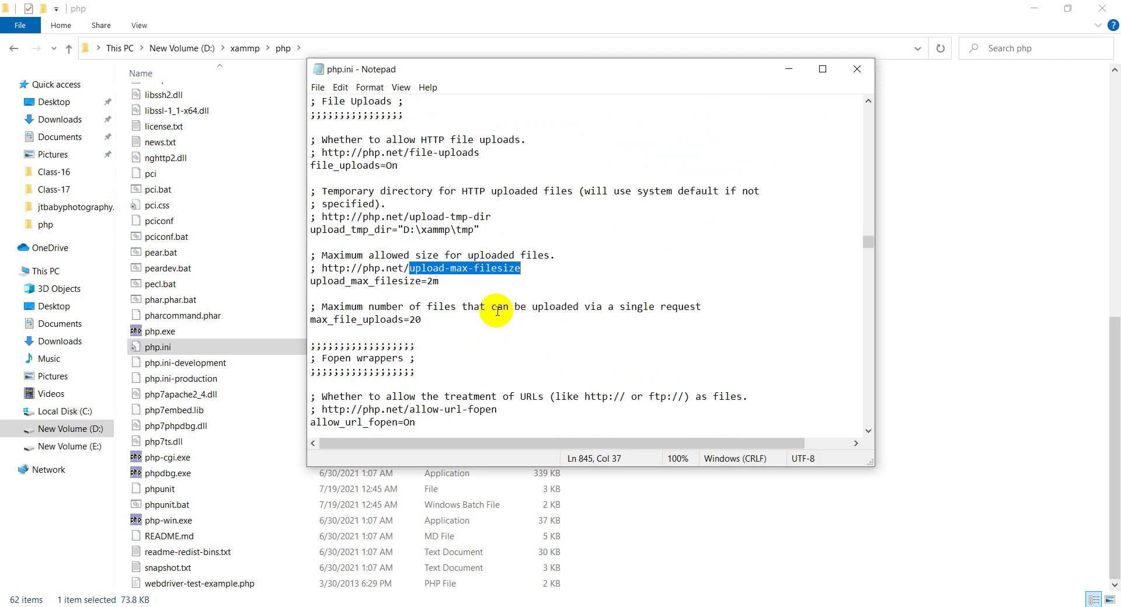
pyautogui.click(432, 281)
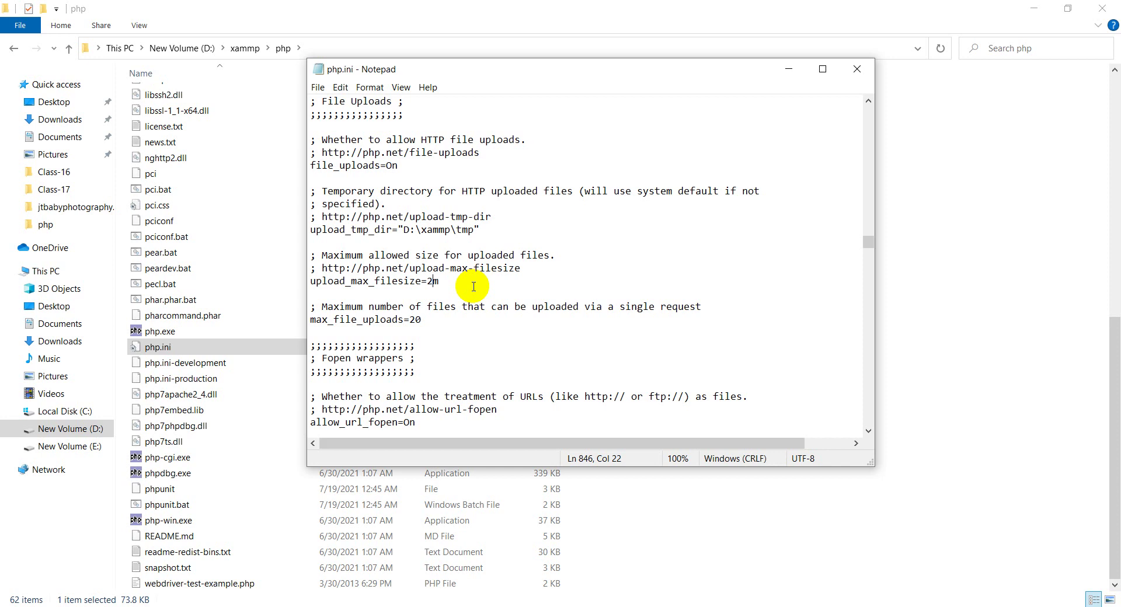
pyautogui.press('BackSpace')
pyautogui.click(461, 283)
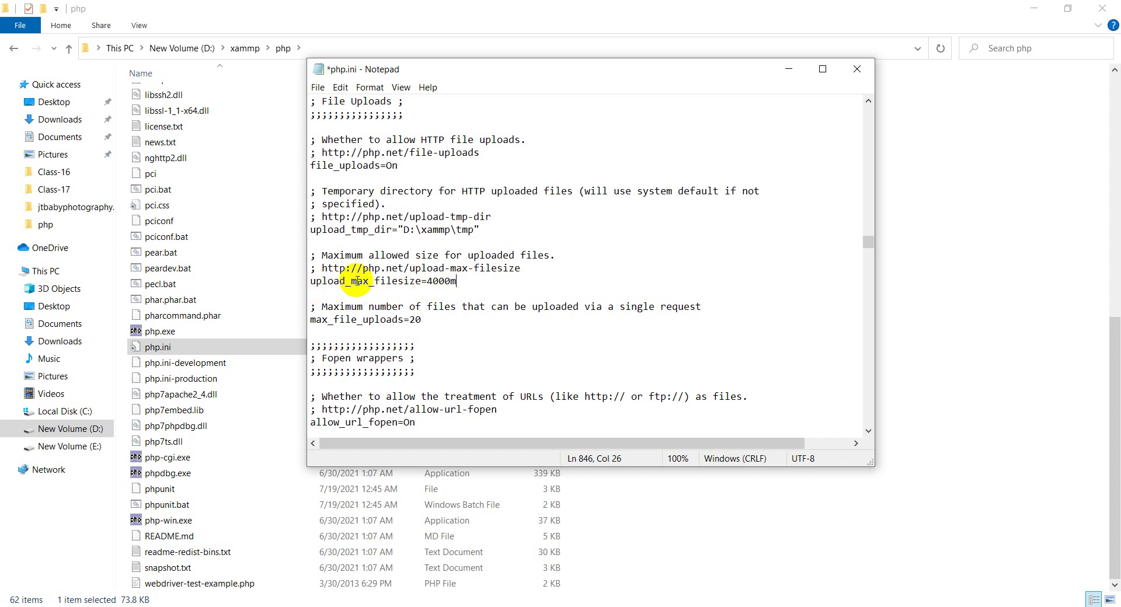
pyautogui.moveTo(313, 281); pyautogui.dragTo(416, 279)
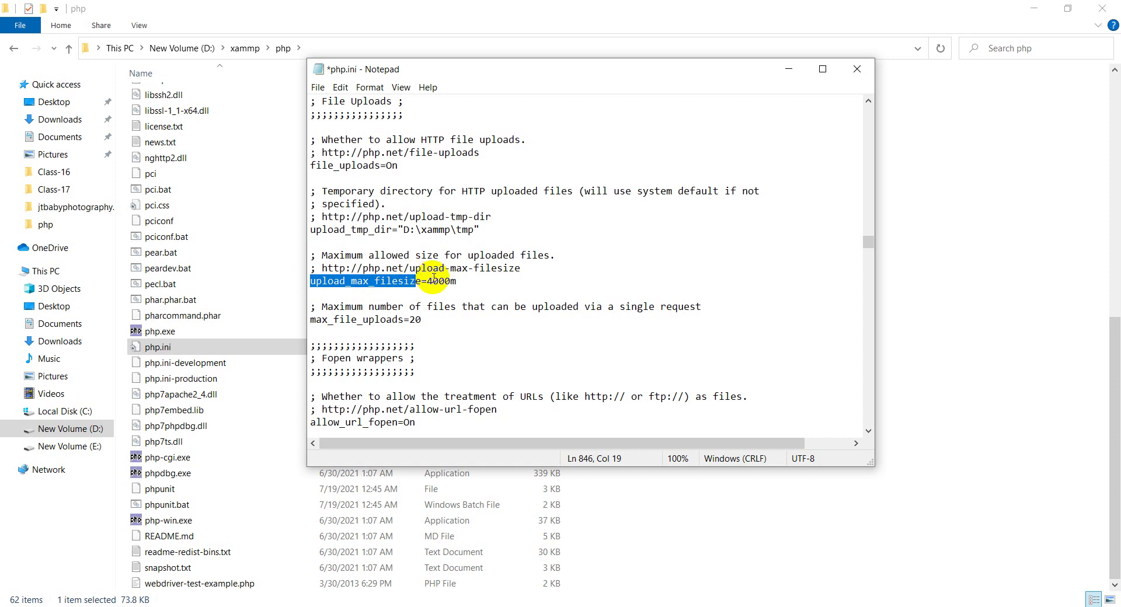
pyautogui.click(465, 280)
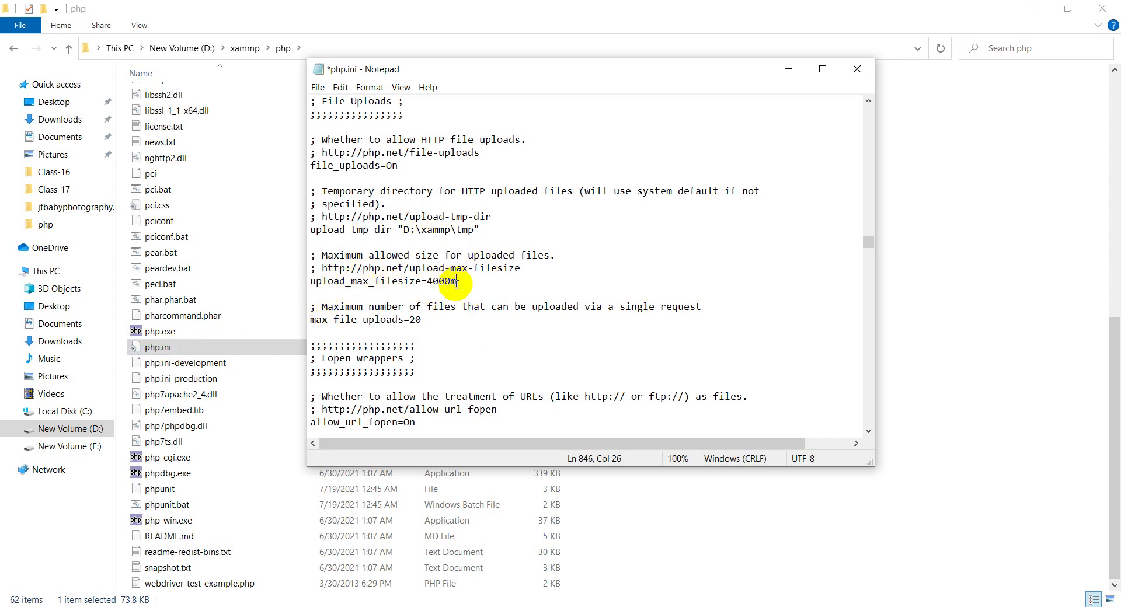
pyautogui.hotkey('ctrl', 's')
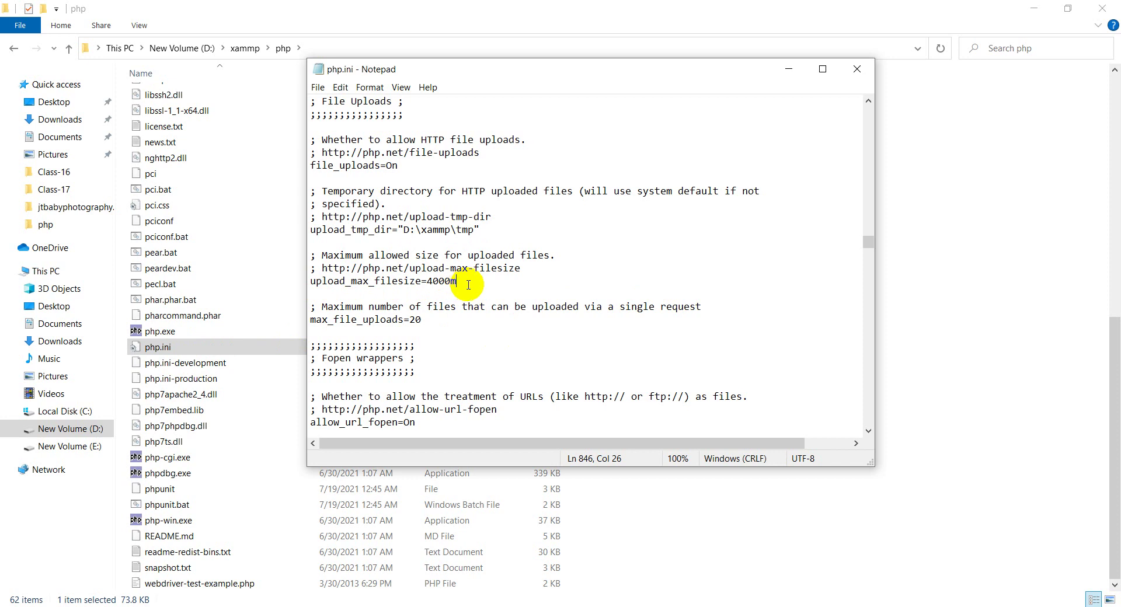
pyautogui.click(856, 70)
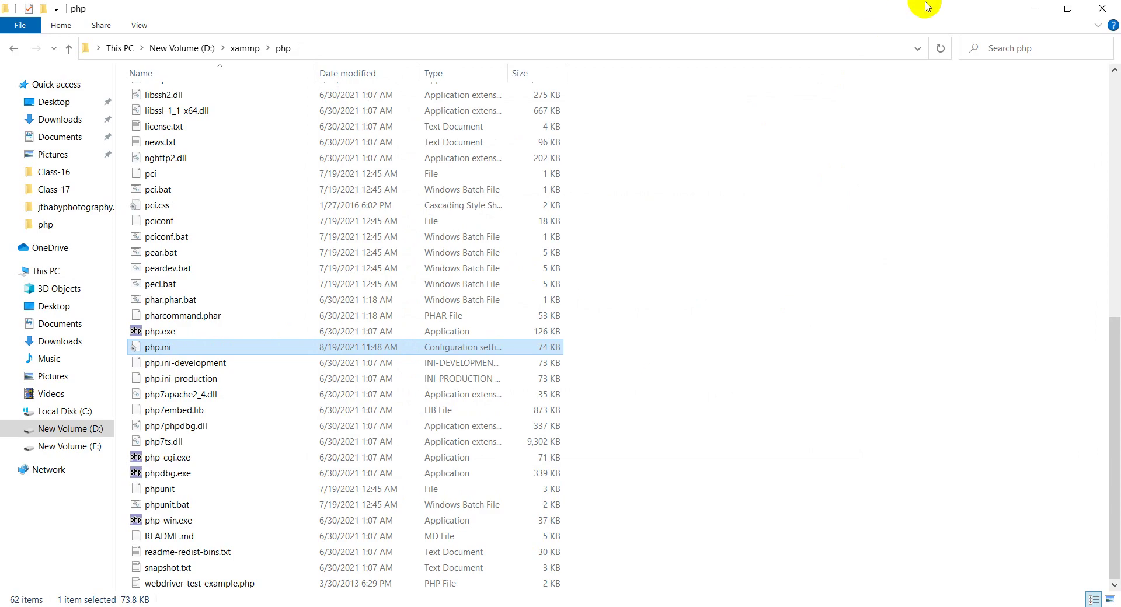
# Minimize the php folder window, switch to the XAMPP Control Panel, and stop and restart Apache and MySQL
pyautogui.click(1033, 8)
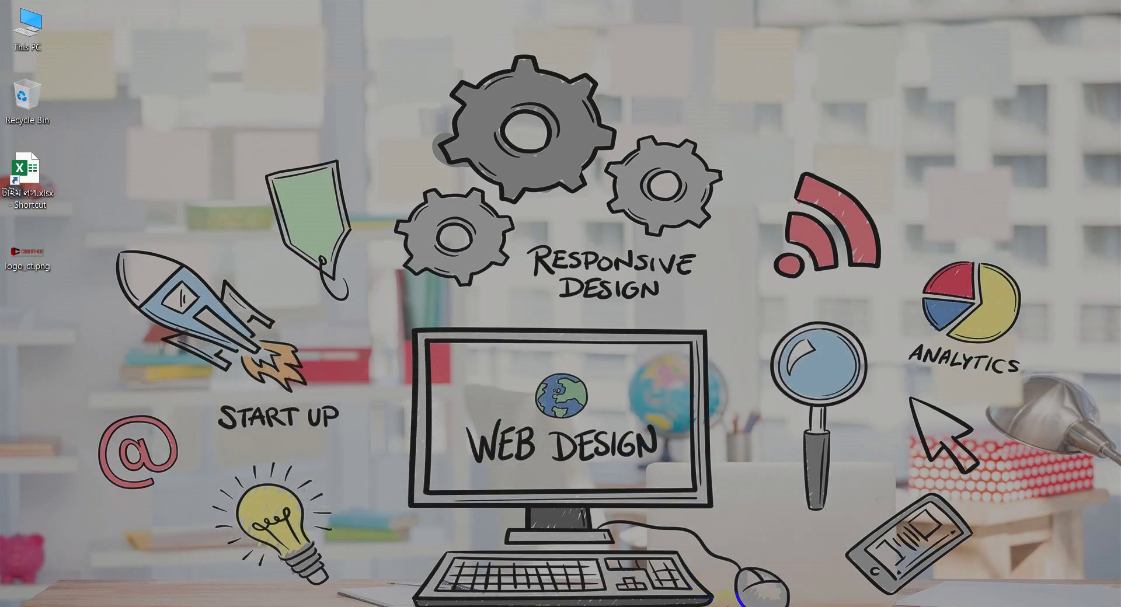
pyautogui.click(702, 606)
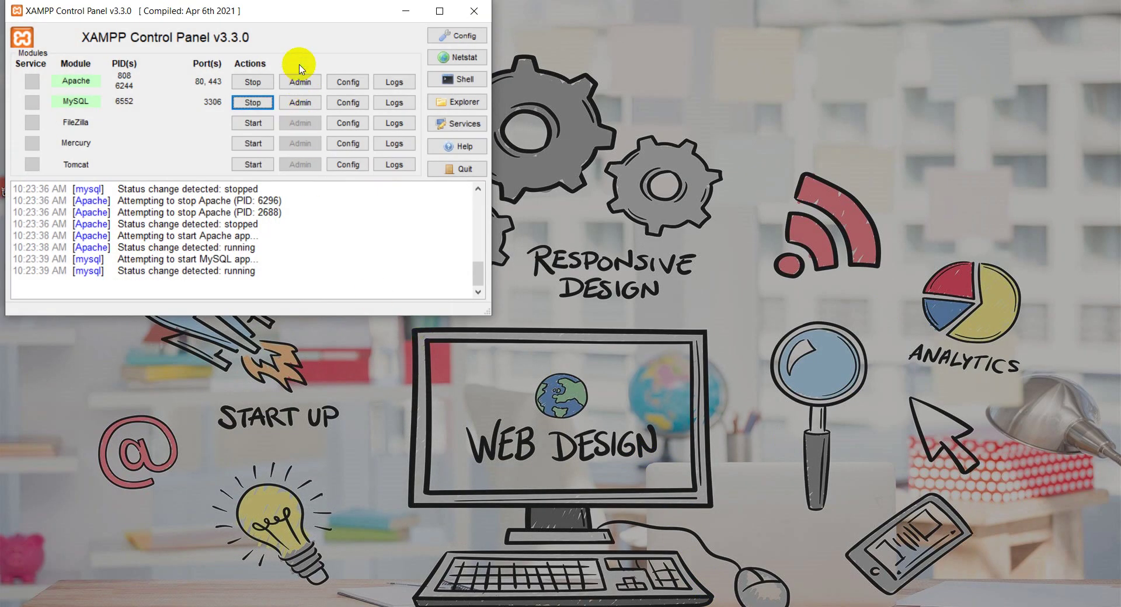
pyautogui.click(252, 82)
pyautogui.click(255, 105)
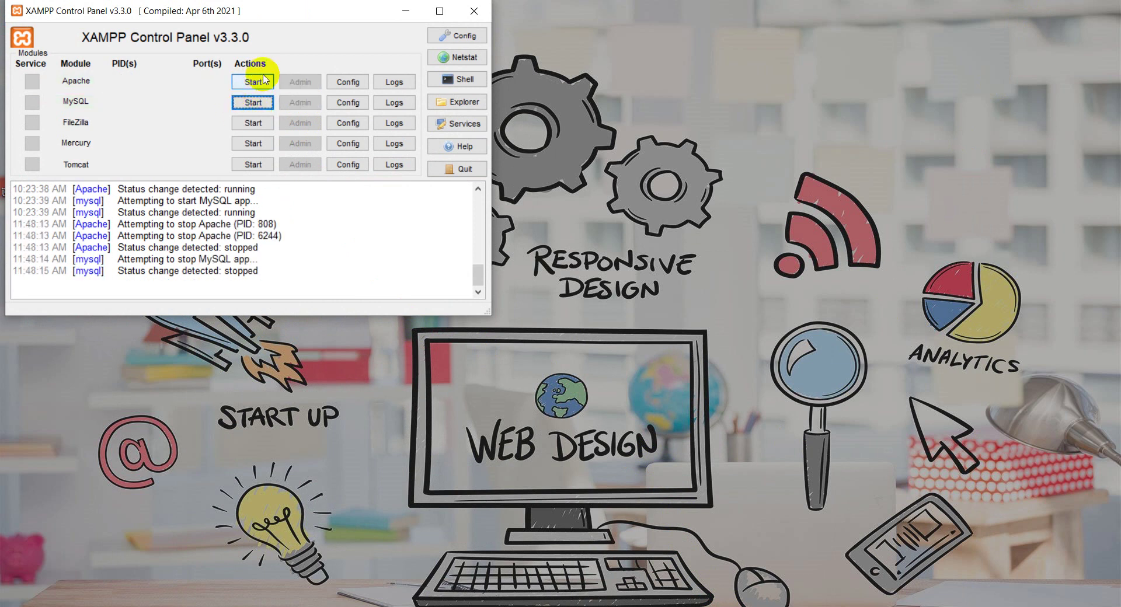
pyautogui.click(260, 82)
pyautogui.click(252, 103)
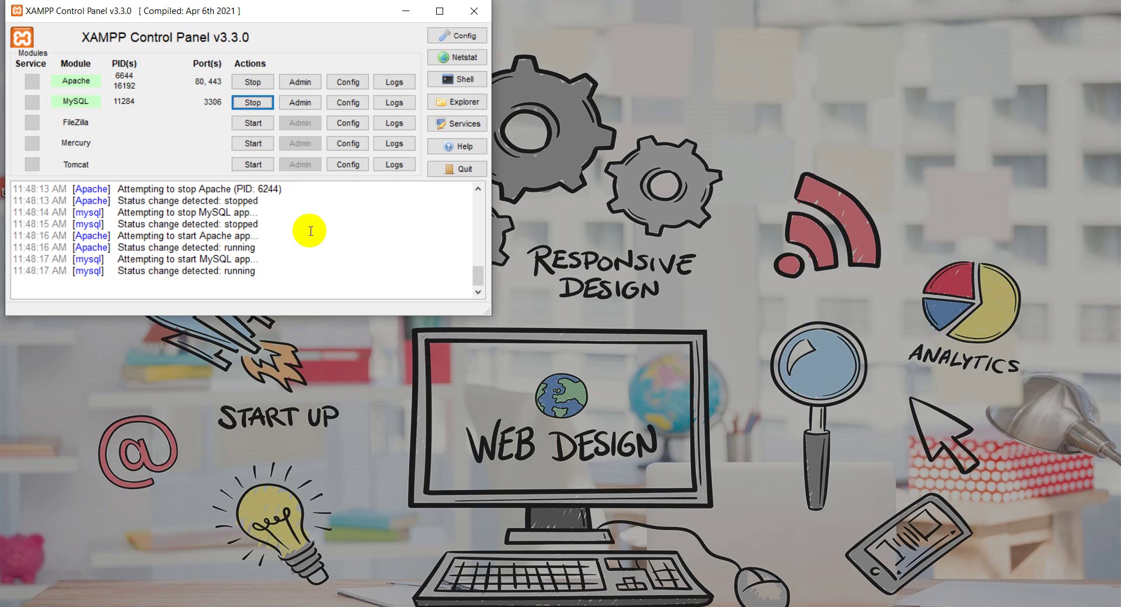
# Move the control panel to the middle of the desktop, restart Apache and MySQL once more, and minimize it
pyautogui.moveTo(283, 14); pyautogui.dragTo(628, 83)
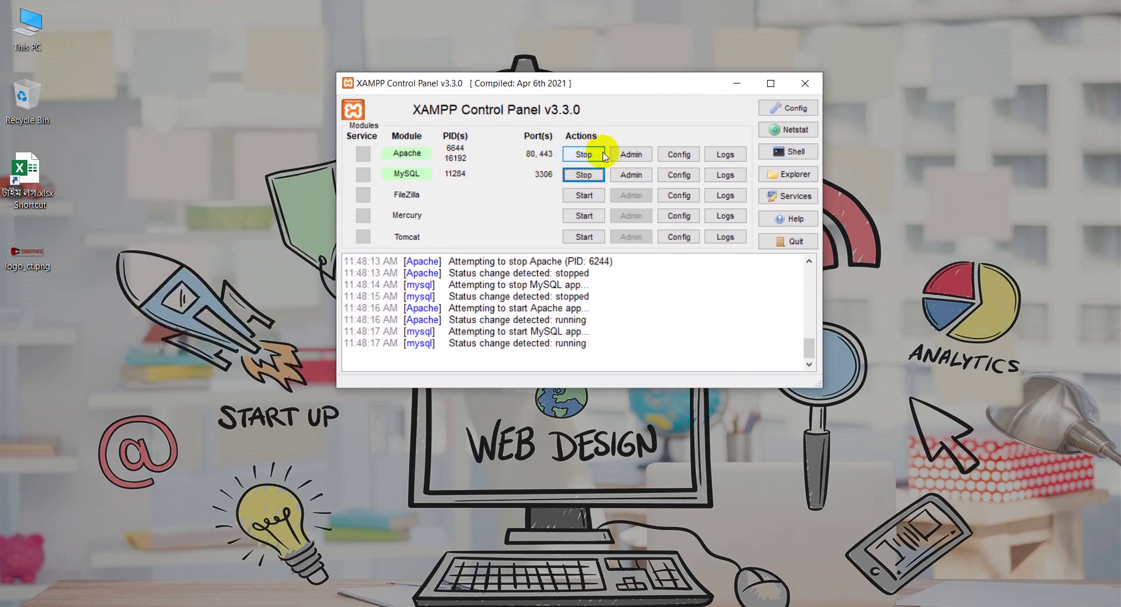
pyautogui.click(583, 154)
pyautogui.click(584, 174)
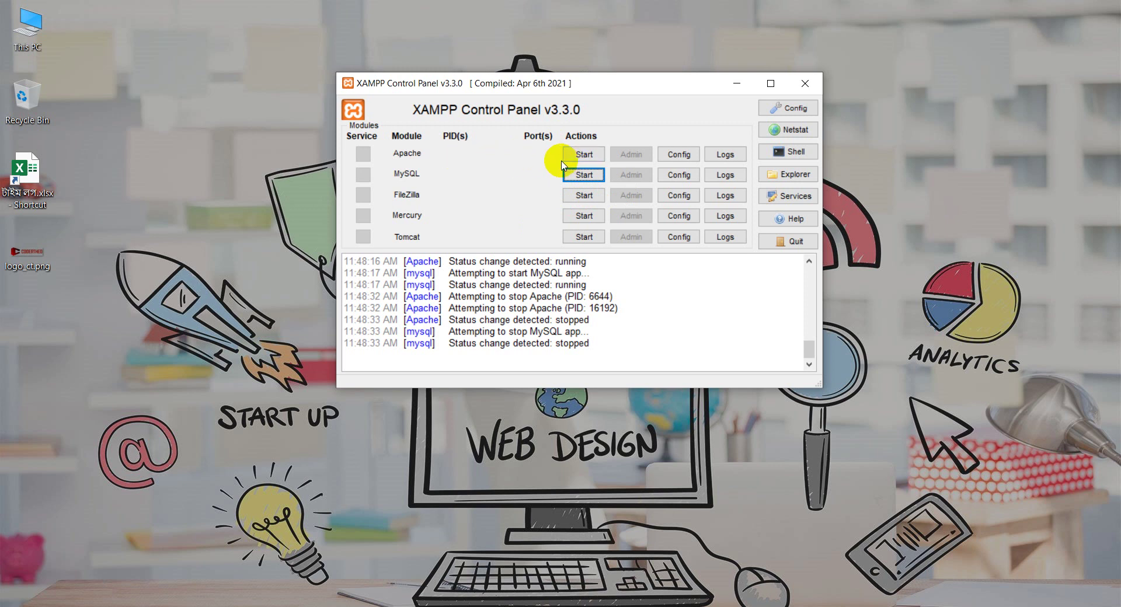
pyautogui.click(593, 157)
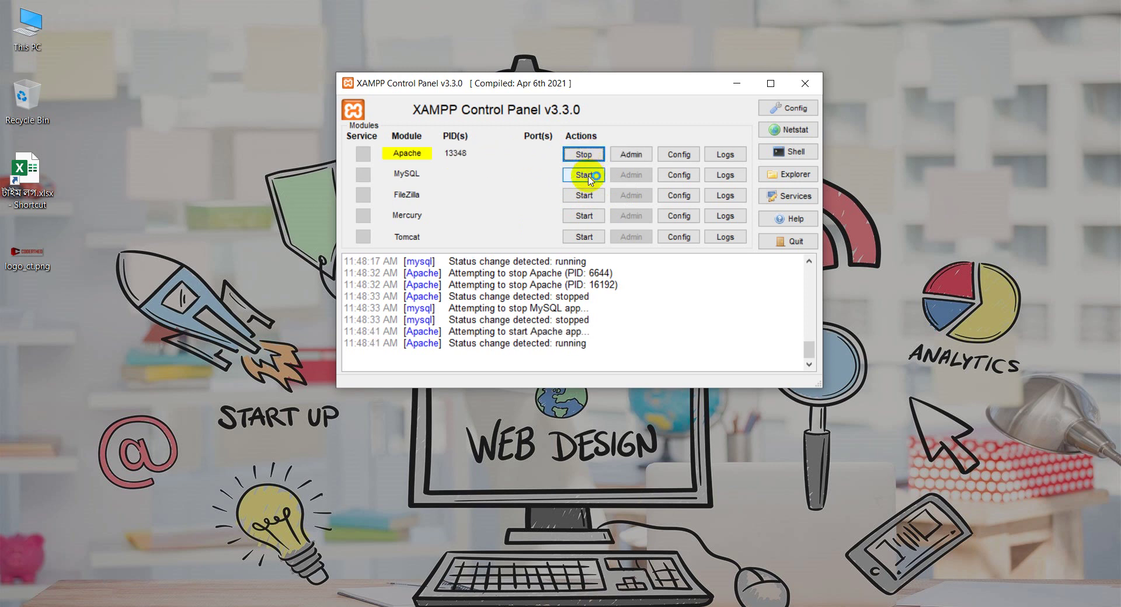
pyautogui.click(588, 177)
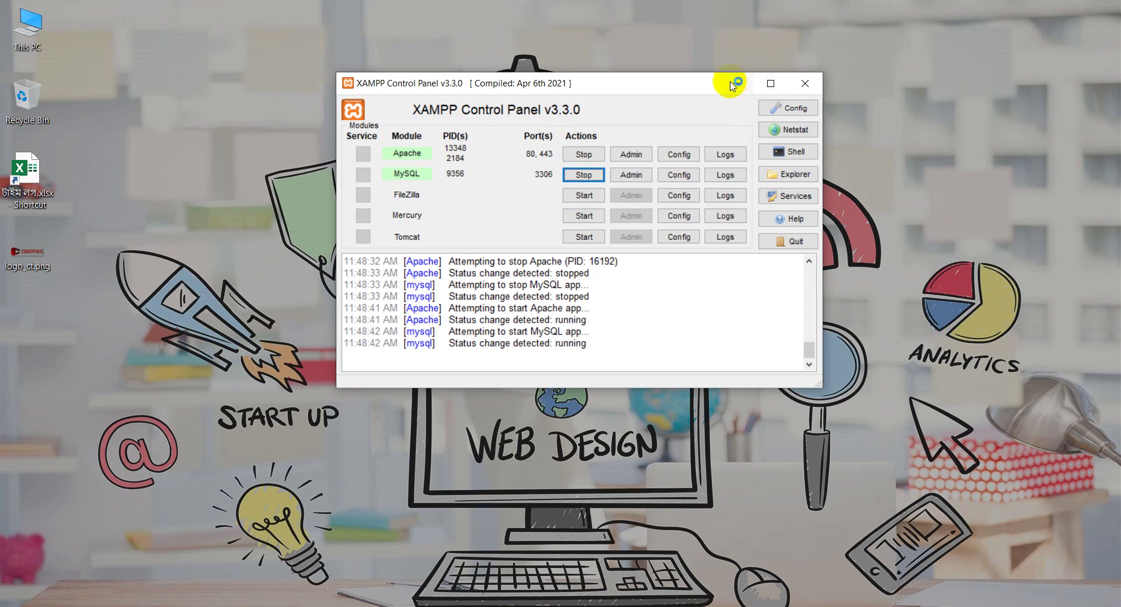
pyautogui.click(736, 84)
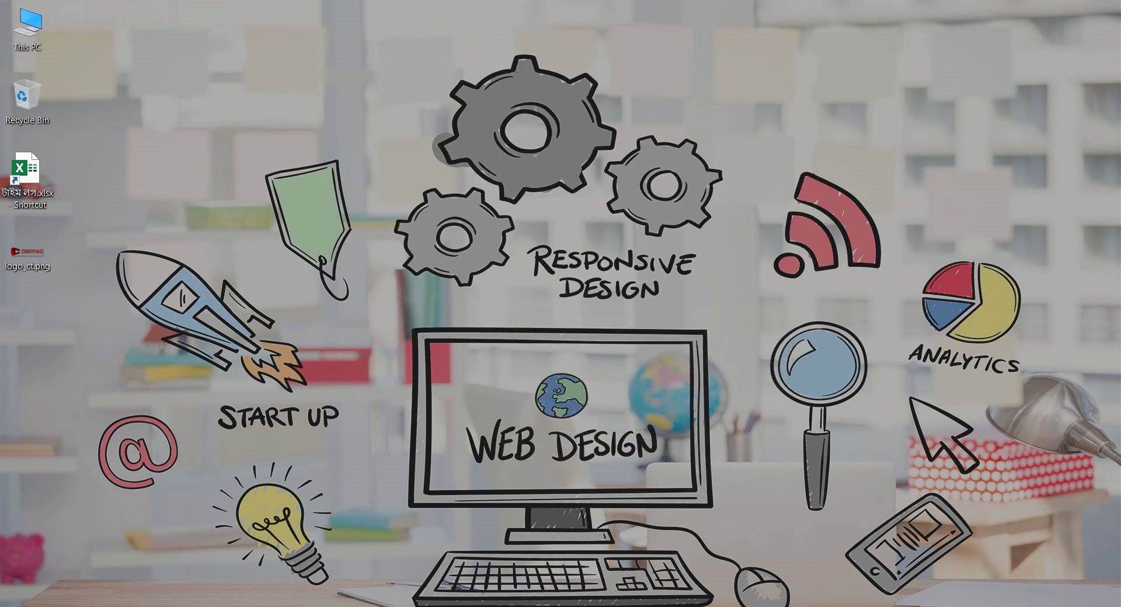
# Switch to Chrome and reload the WordPress Add Themes page of the smart-it site
pyautogui.moveTo(528, 606)
pyautogui.click(441, 555)
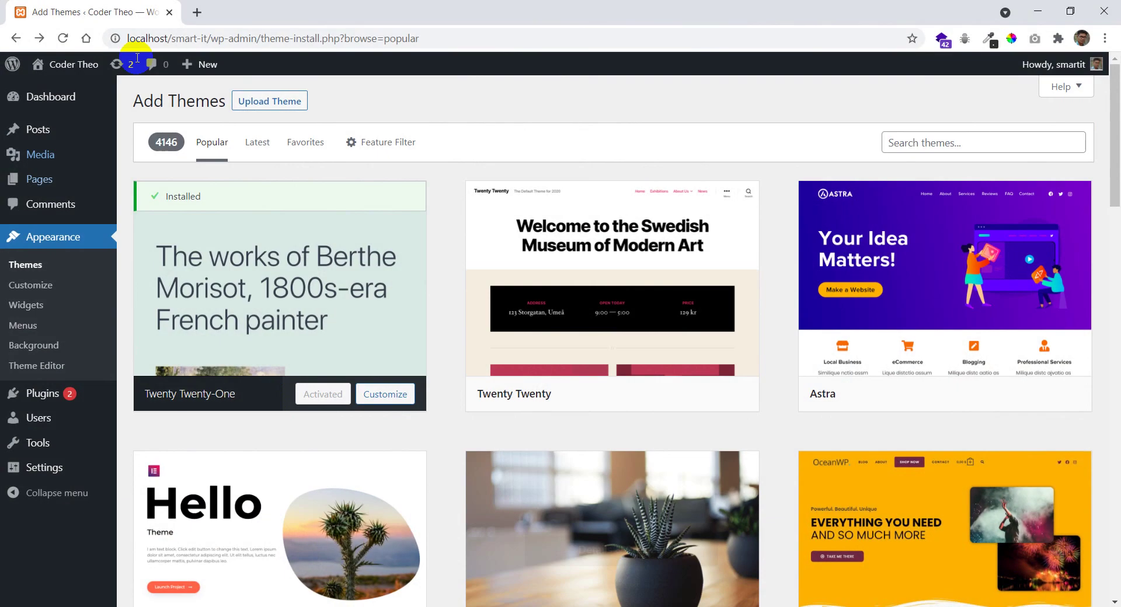
pyautogui.click(64, 39)
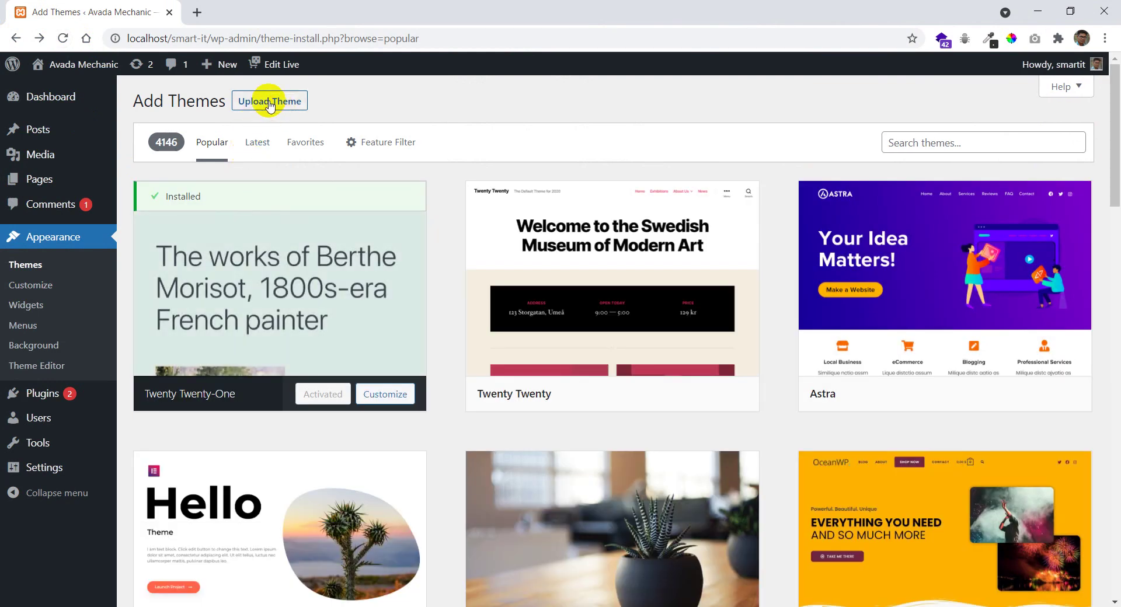
# Upload and install the theme from avada_to_install.zip in the Premium-Themes folder, and activate it
pyautogui.click(270, 102)
pyautogui.click(526, 231)
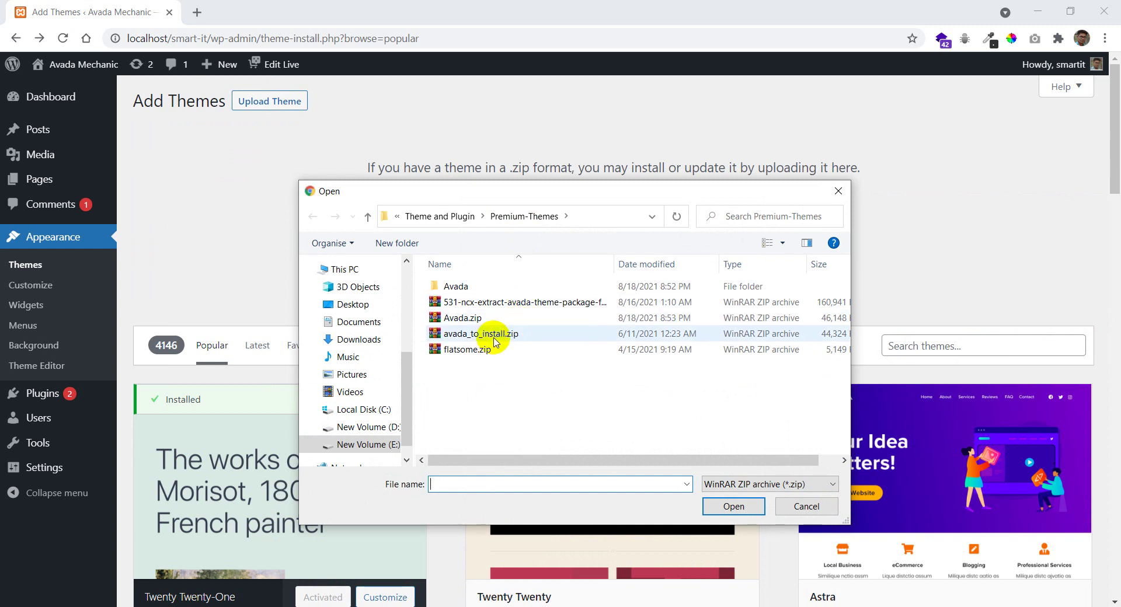
pyautogui.doubleClick(494, 335)
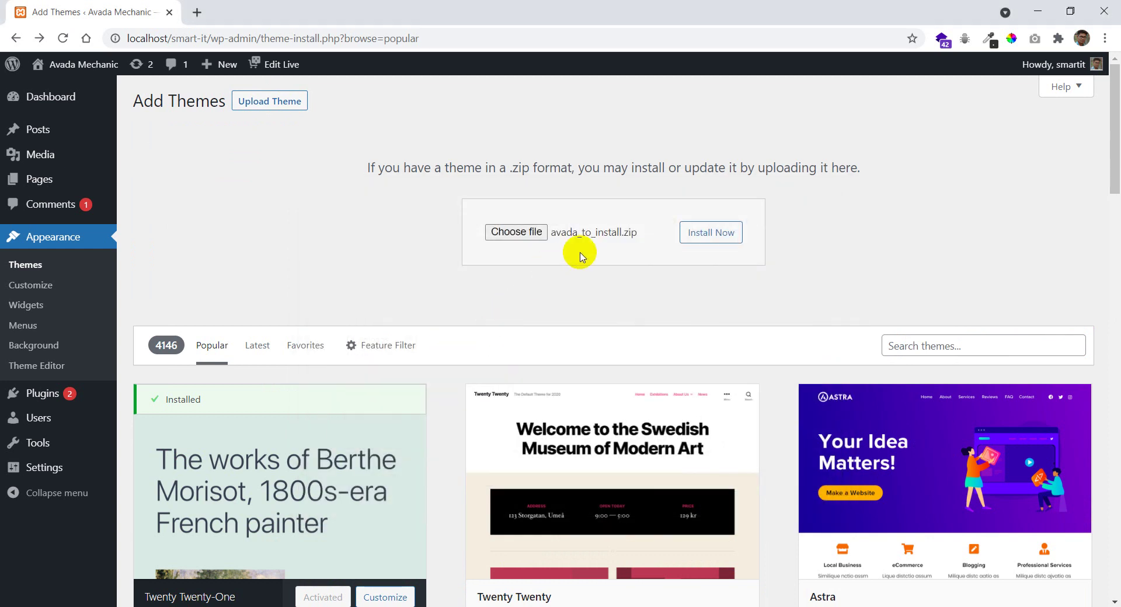
pyautogui.click(717, 240)
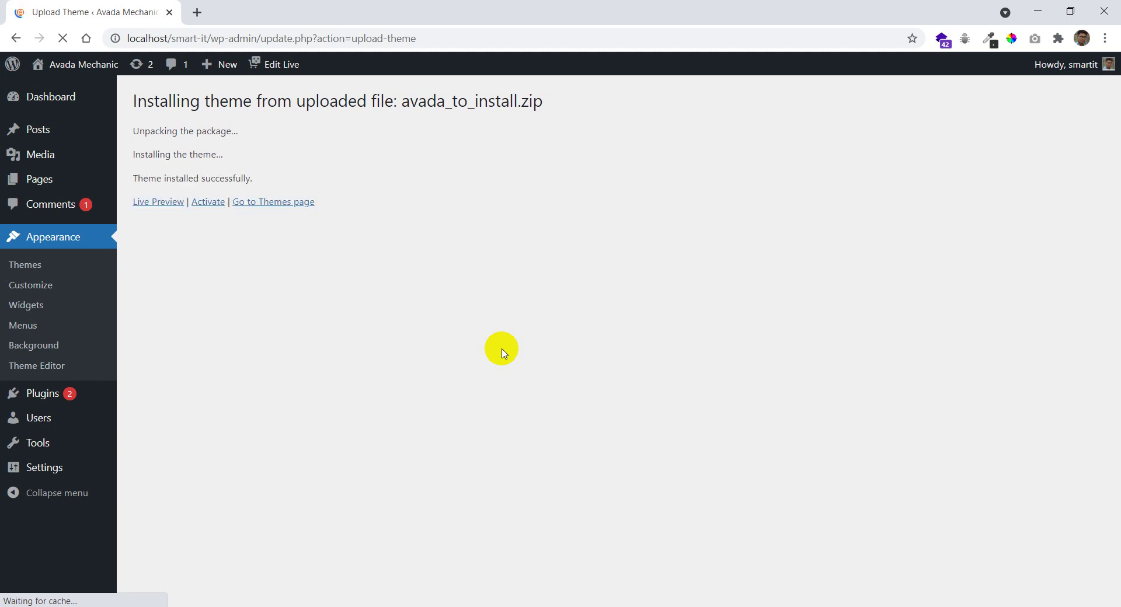
pyautogui.click(204, 208)
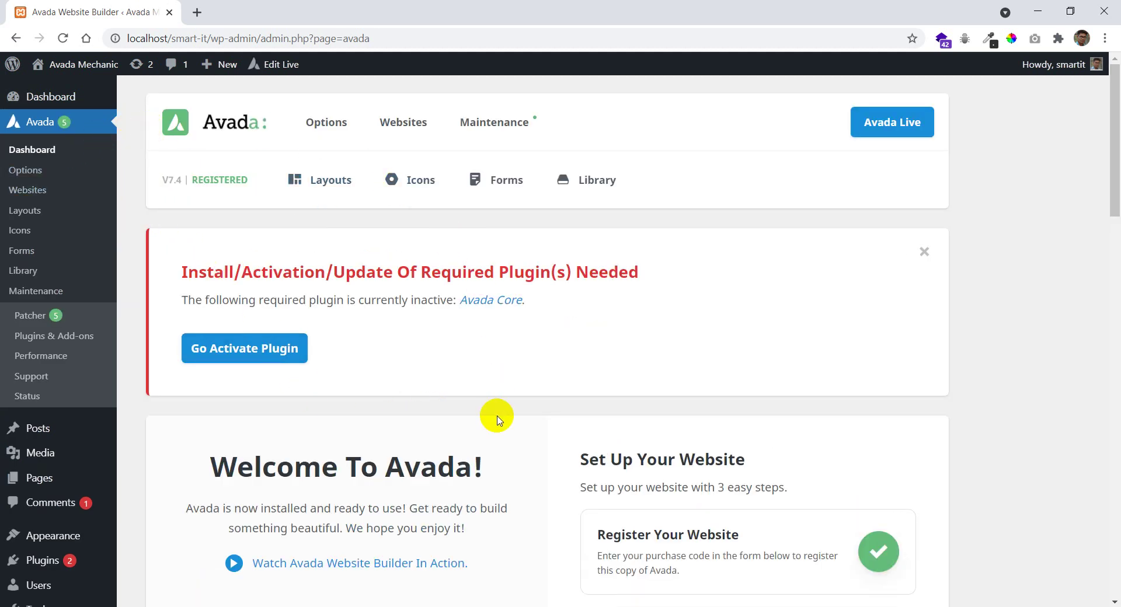
# Look over the Avada dashboard and browse its collection of prebuilt websites available for import
pyautogui.scroll(-5, 550, 332)
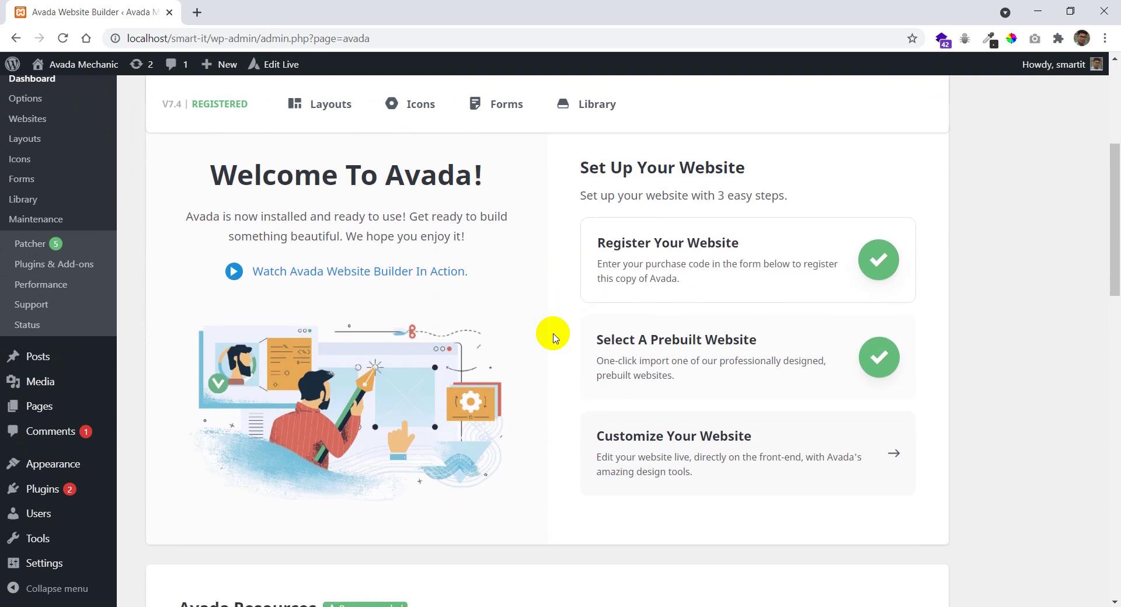
pyautogui.scroll(5, 553, 336)
pyautogui.click(415, 127)
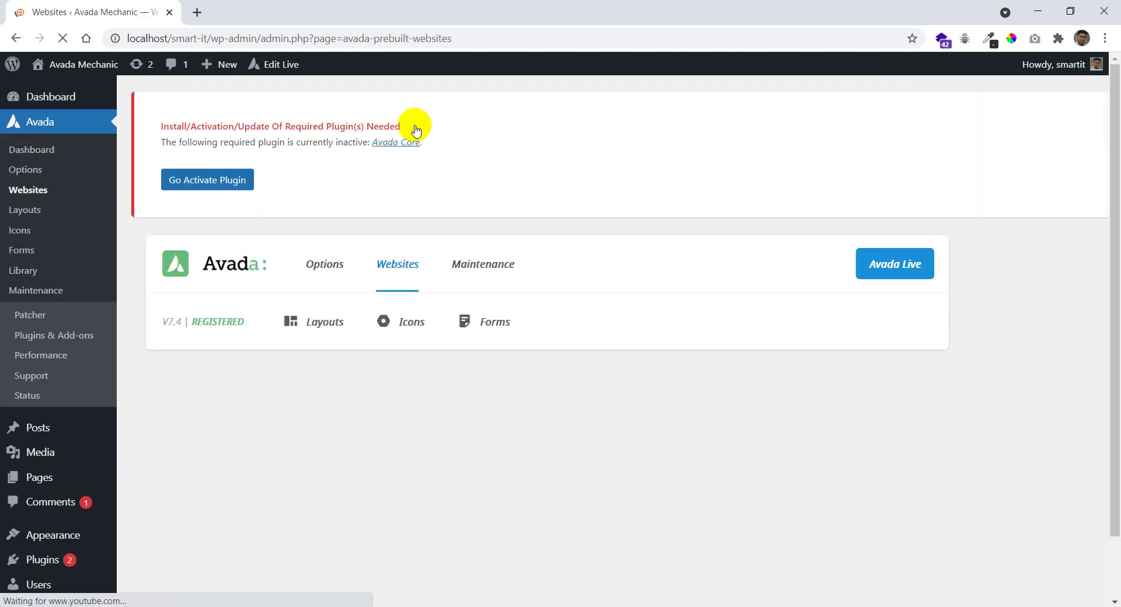
pyautogui.moveTo(483, 264)
pyautogui.scroll(-10, 758, 352)
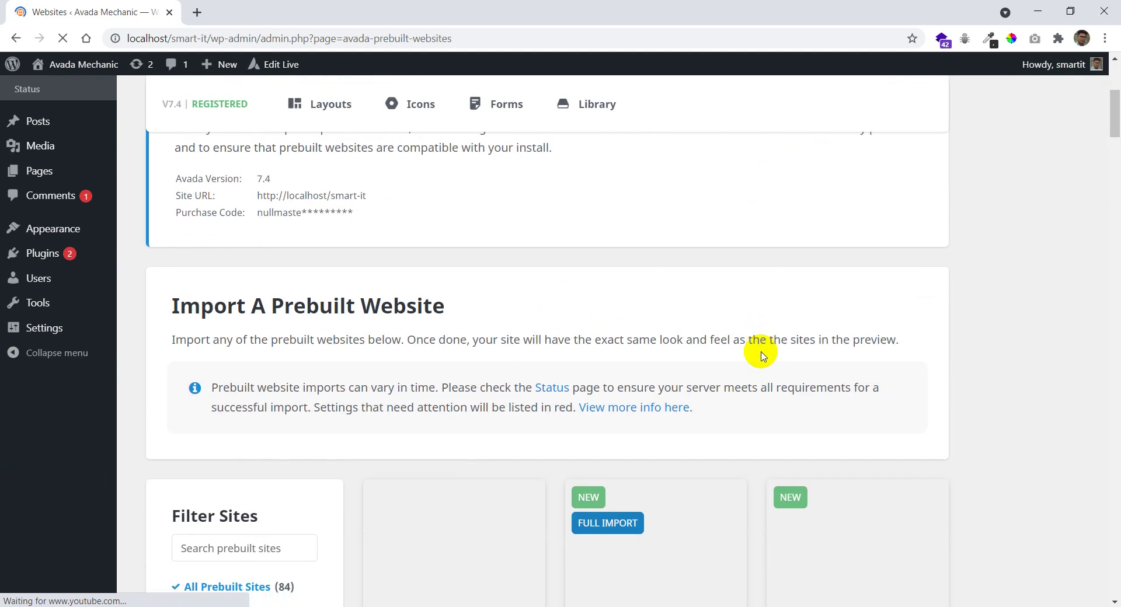
pyautogui.scroll(1, 741, 379)
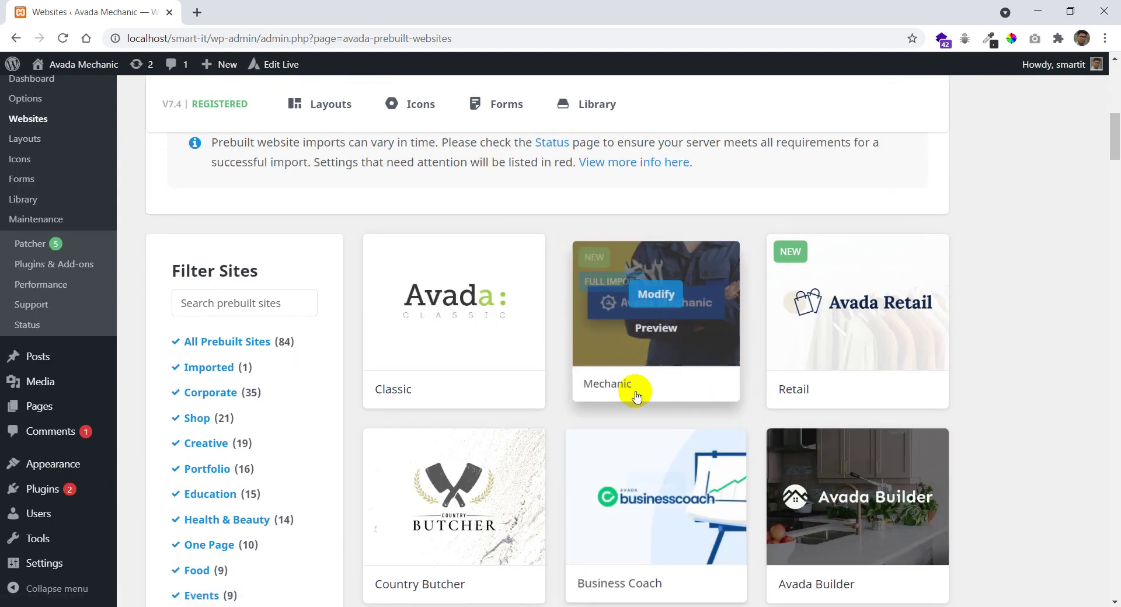
pyautogui.scroll(-3, 660, 376)
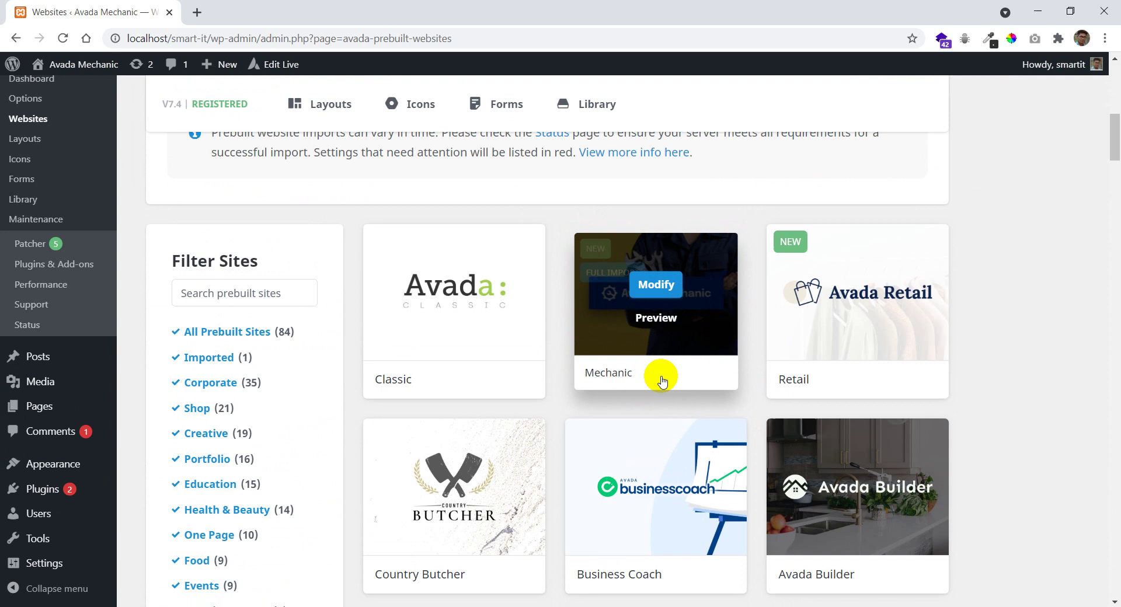
pyautogui.scroll(-2, 661, 381)
pyautogui.scroll(-1, 662, 381)
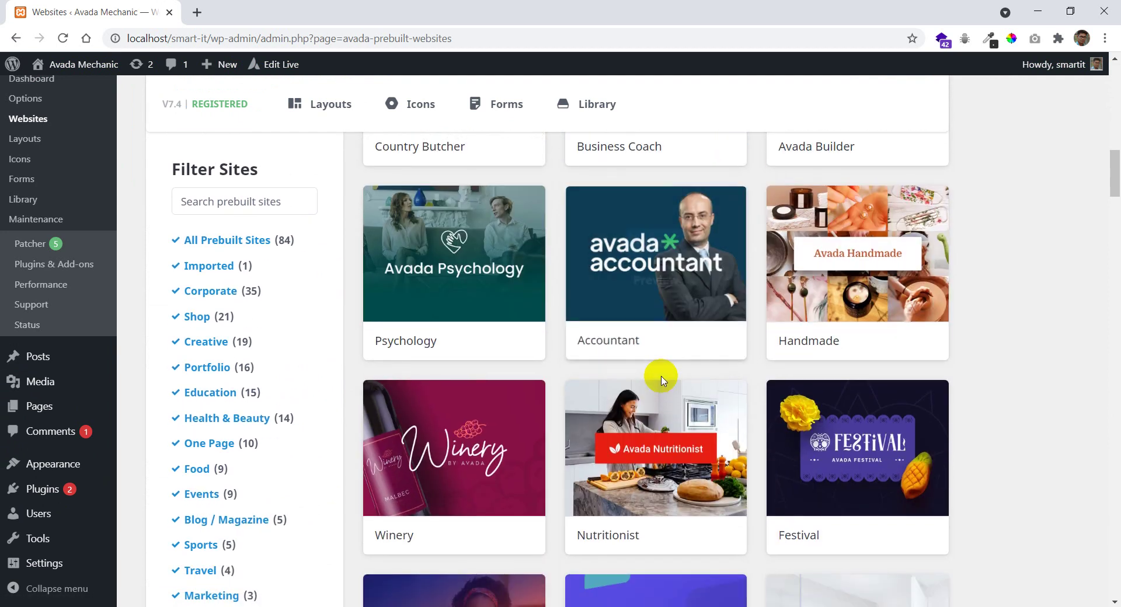
pyautogui.scroll(-1, 662, 380)
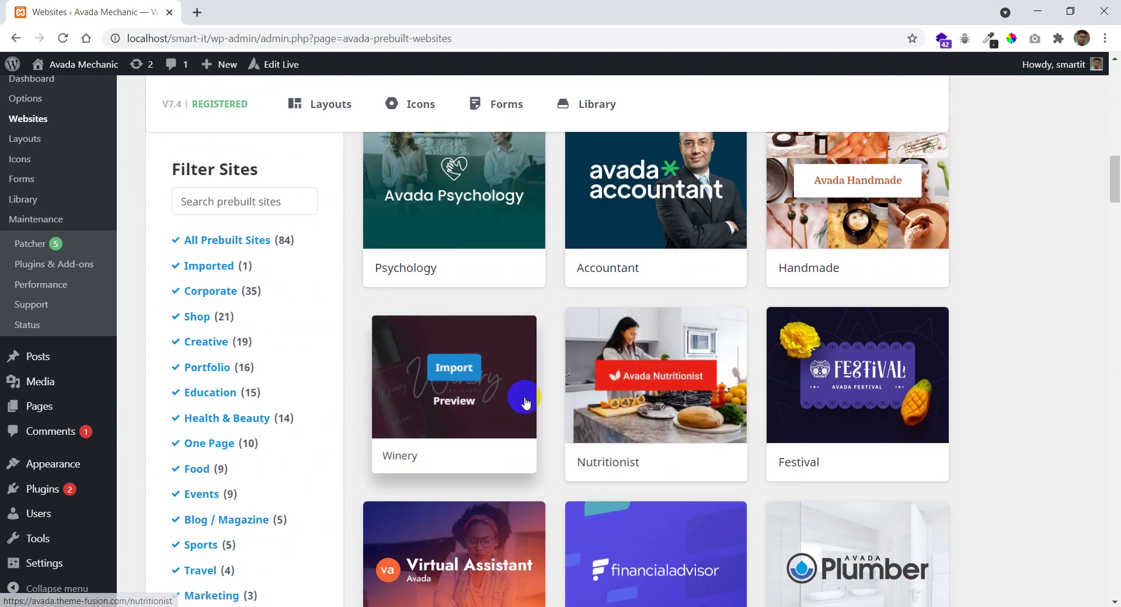
# Examine the required plugins and import options of the Nutritionist and Mechanic prebuilt websites, closing each dialog without importing
pyautogui.click(670, 371)
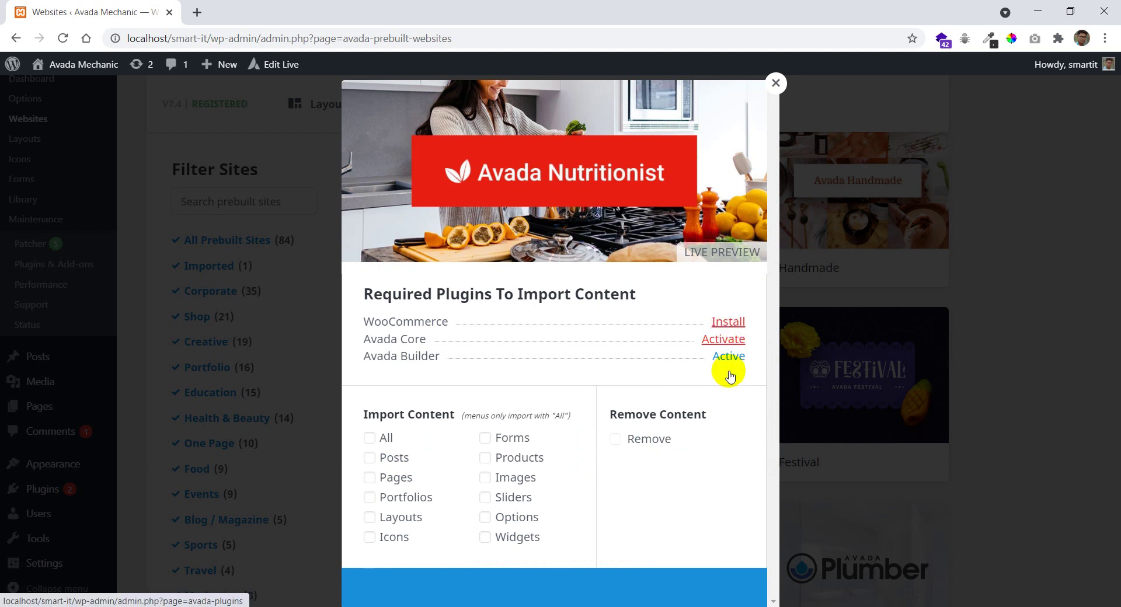
pyautogui.click(775, 83)
pyautogui.scroll(5, 728, 390)
pyautogui.scroll(6, 730, 390)
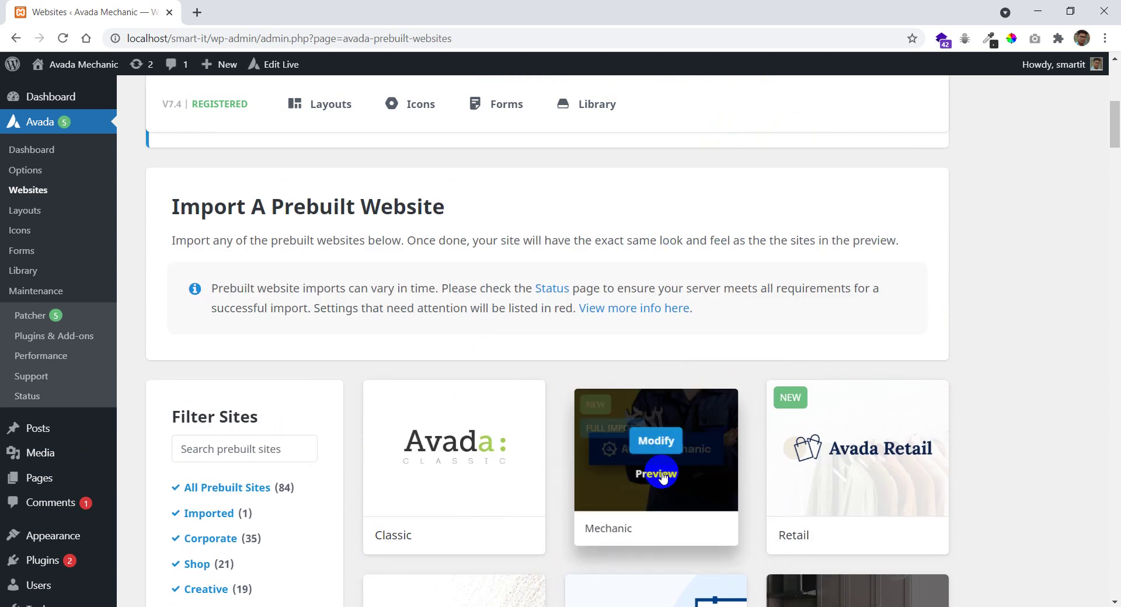
pyautogui.scroll(-2, 676, 493)
pyautogui.click(651, 295)
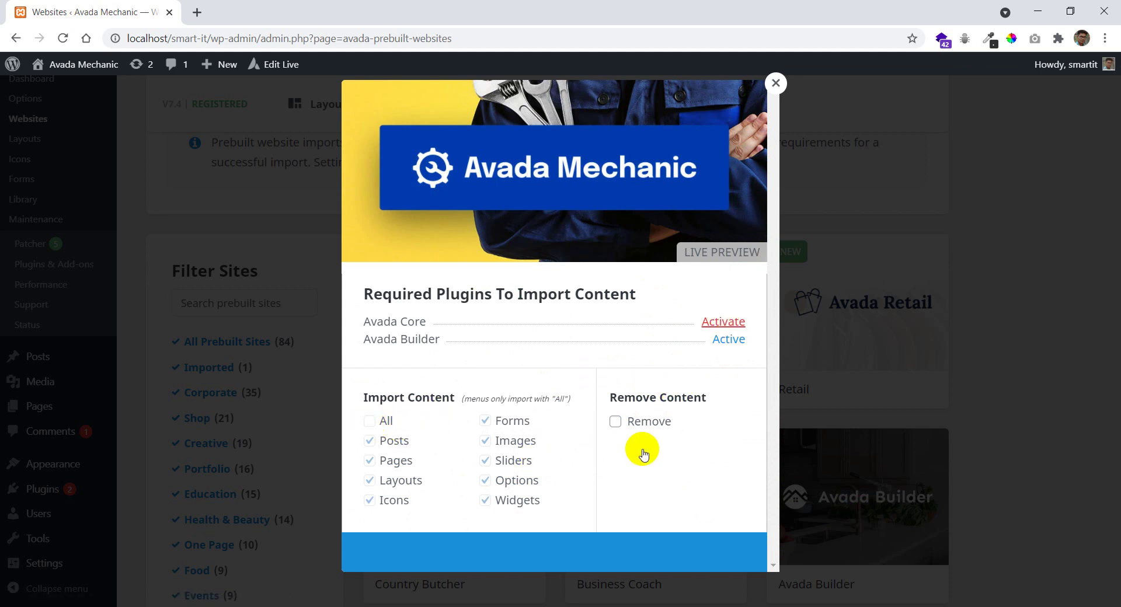
pyautogui.click(774, 85)
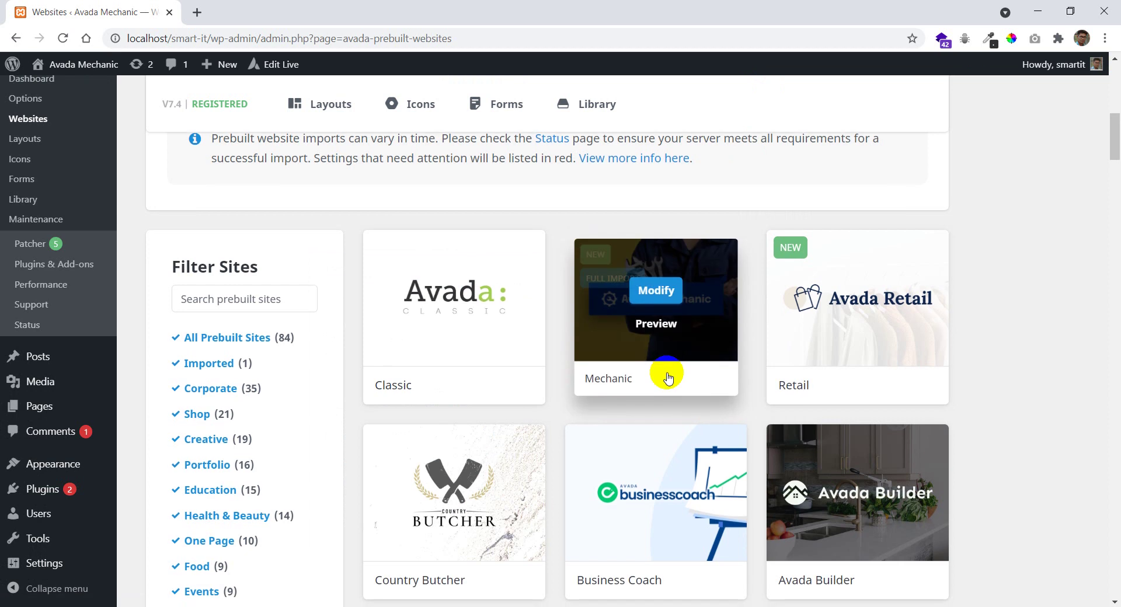
pyautogui.scroll(-5, 667, 374)
pyautogui.scroll(4, 667, 378)
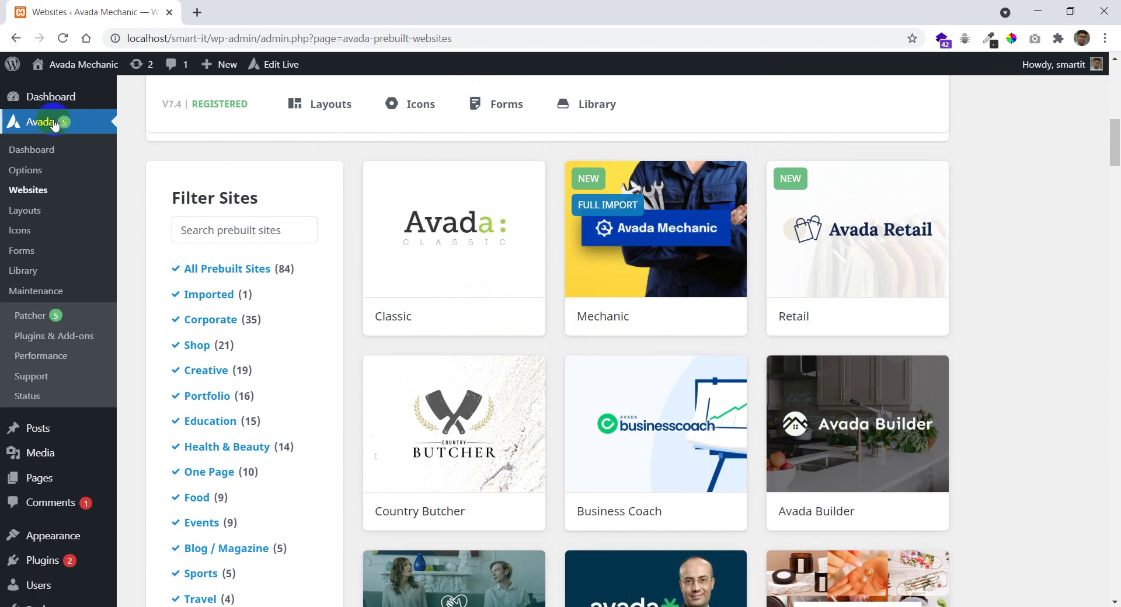
# Open the smart-it site's front end in a new browser tab and look over its home page
pyautogui.moveTo(64, 65)
pyautogui.rightClick(62, 94)
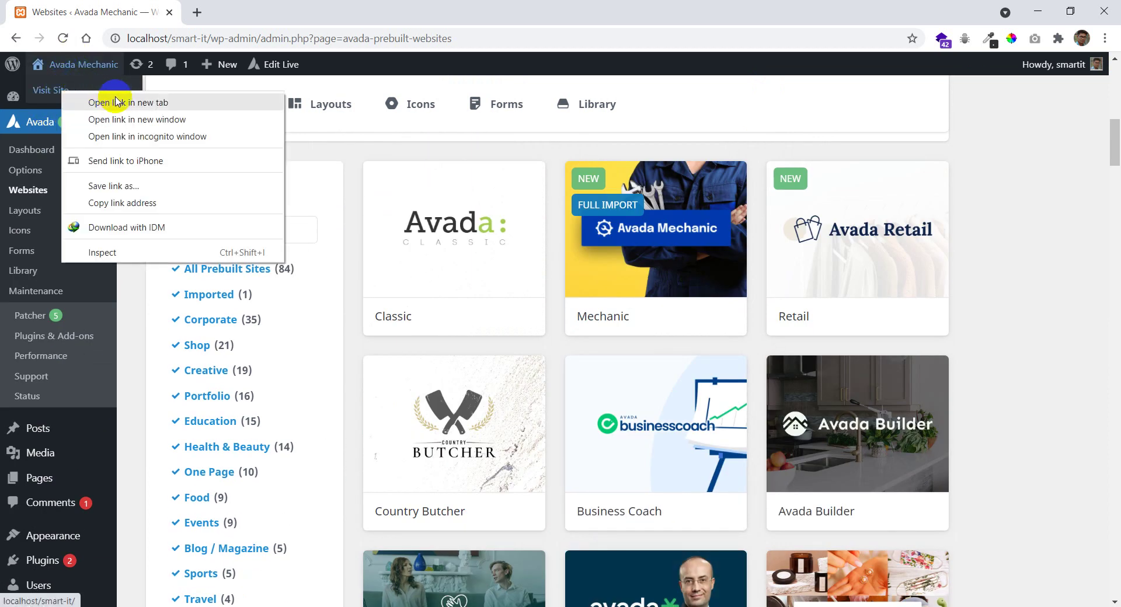
pyautogui.click(112, 85)
pyautogui.click(286, 13)
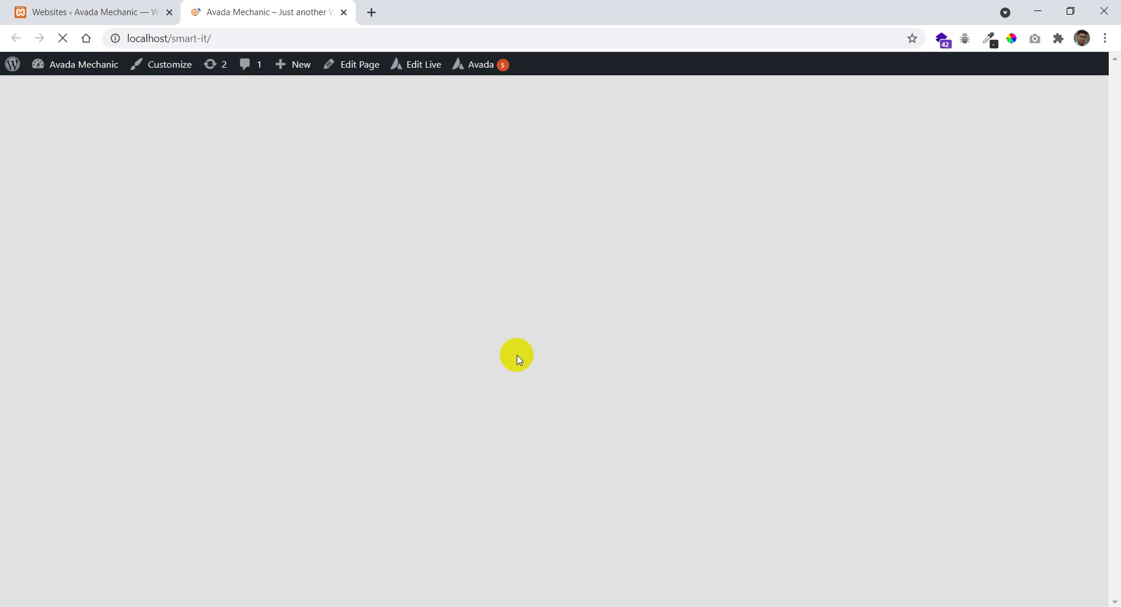
pyautogui.scroll(-15, 588, 336)
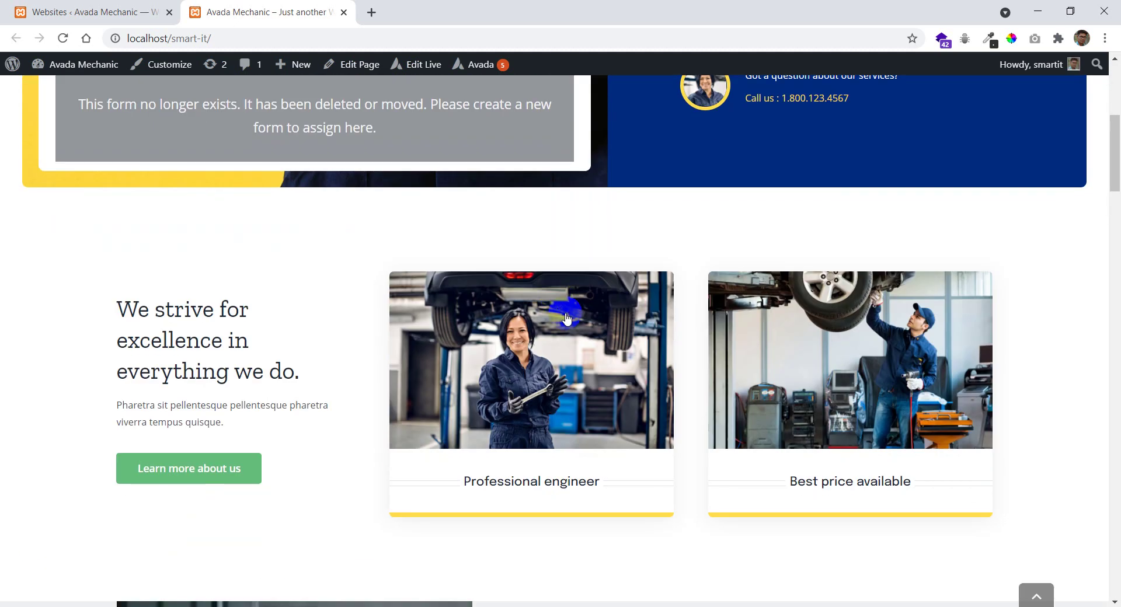
pyautogui.scroll(-8, 588, 335)
# Return to the prebuilt websites page, import the Handmade website with all content, and close the import dialog
pyautogui.click(52, 12)
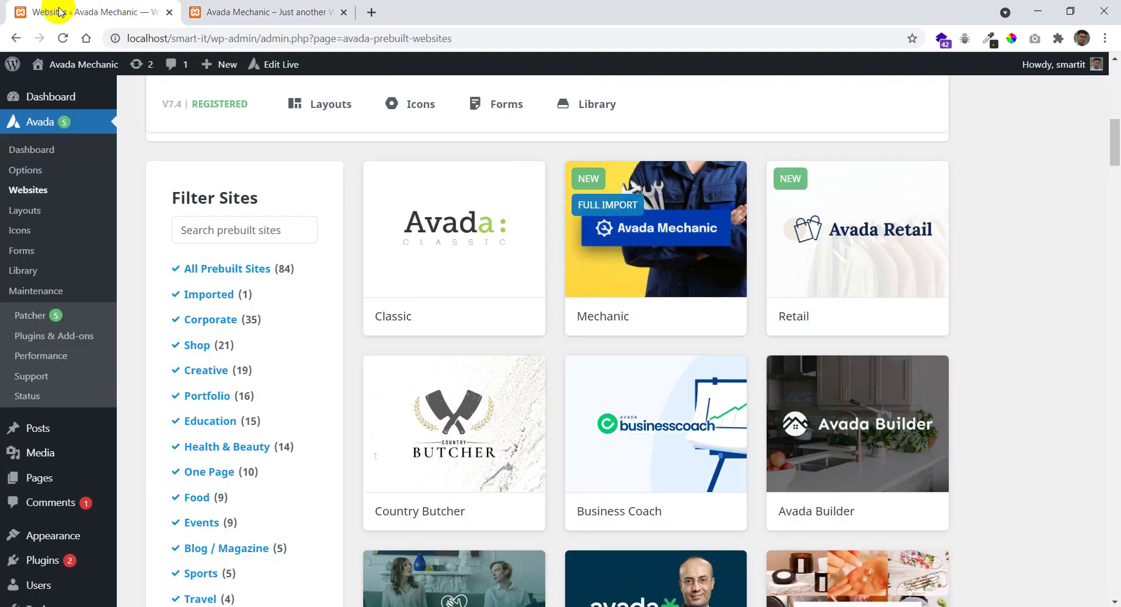
pyautogui.scroll(-5, 648, 415)
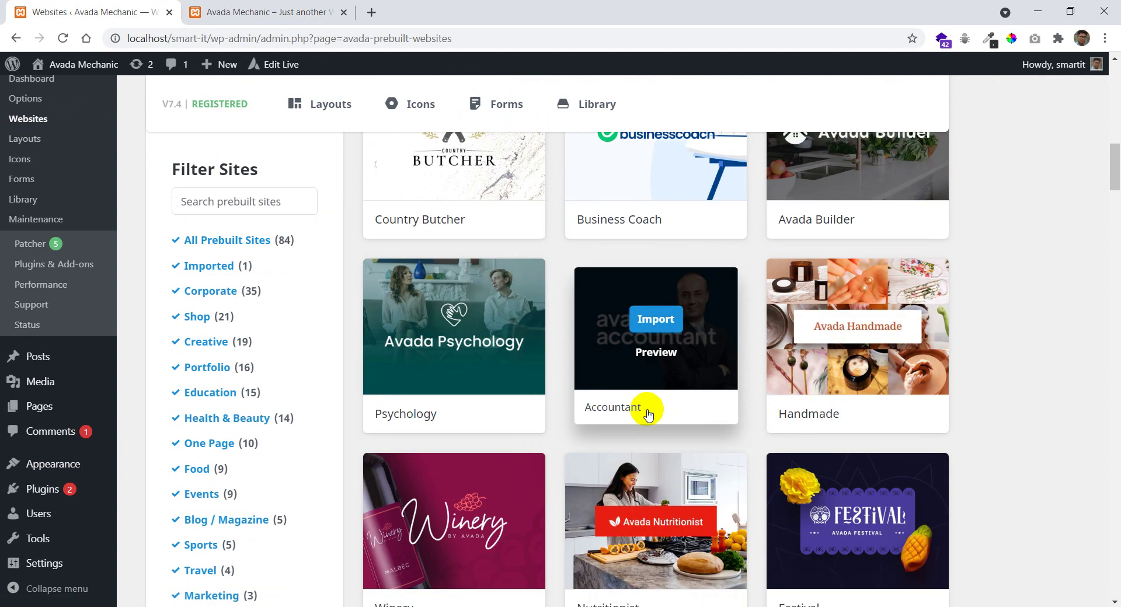
pyautogui.click(856, 322)
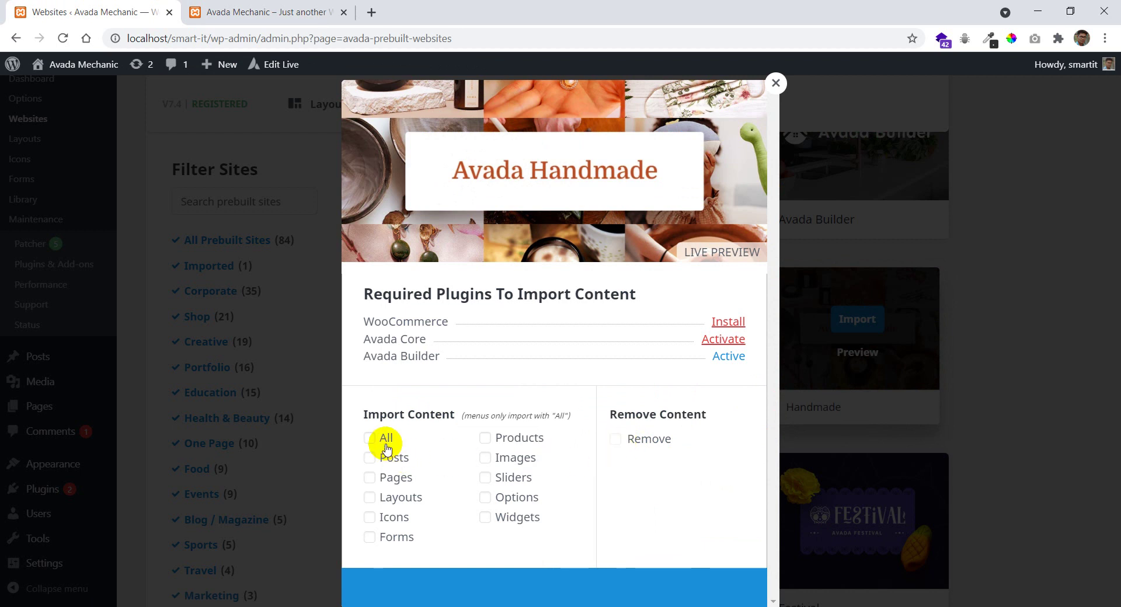
pyautogui.click(370, 437)
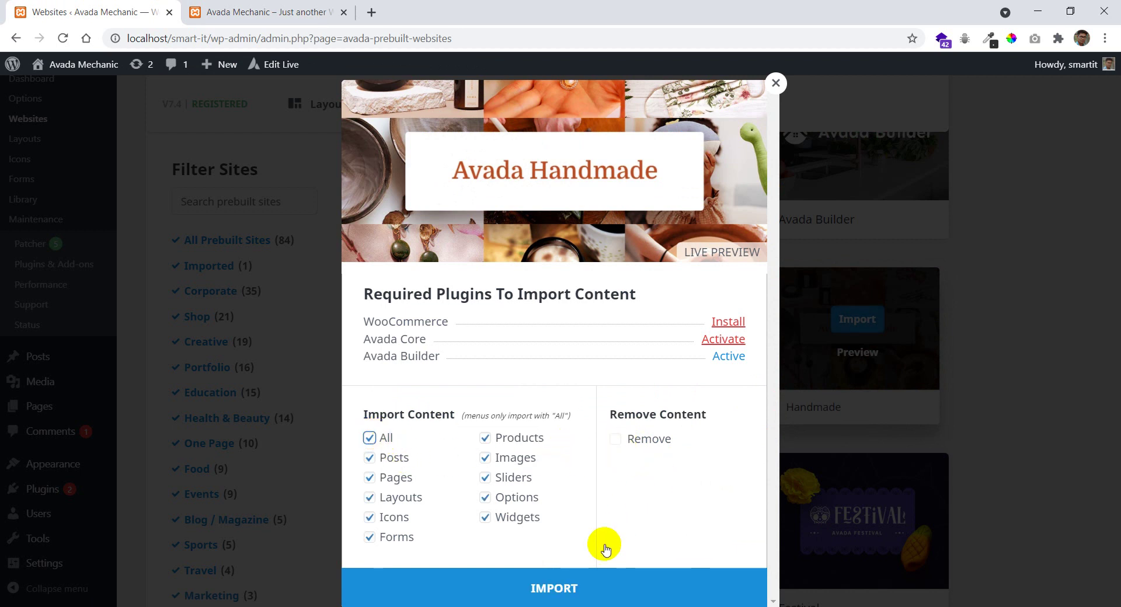
pyautogui.click(565, 585)
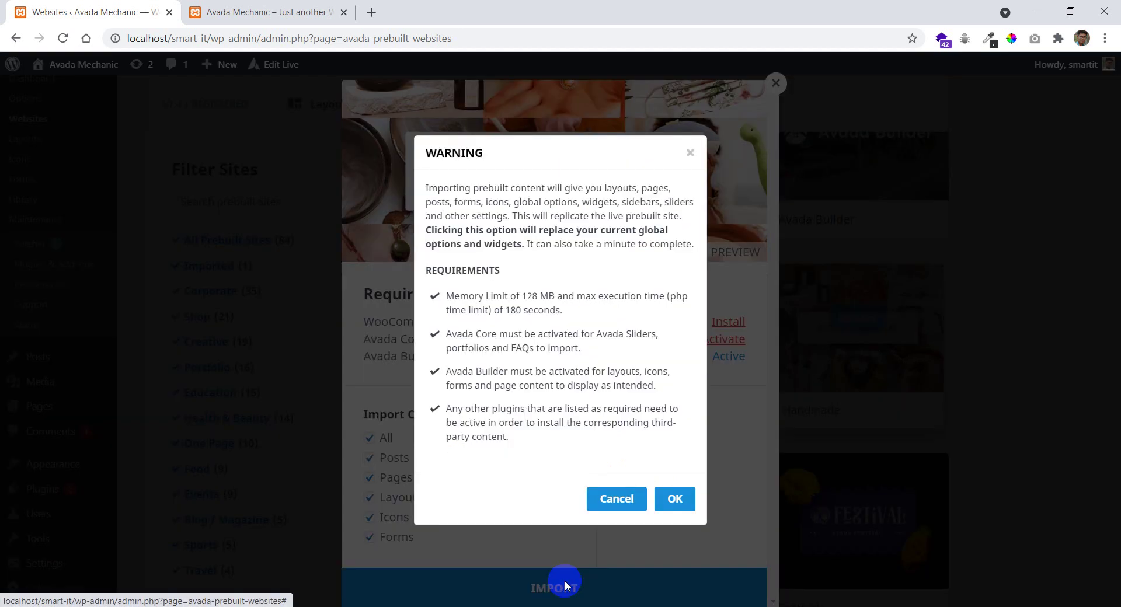
pyautogui.click(673, 497)
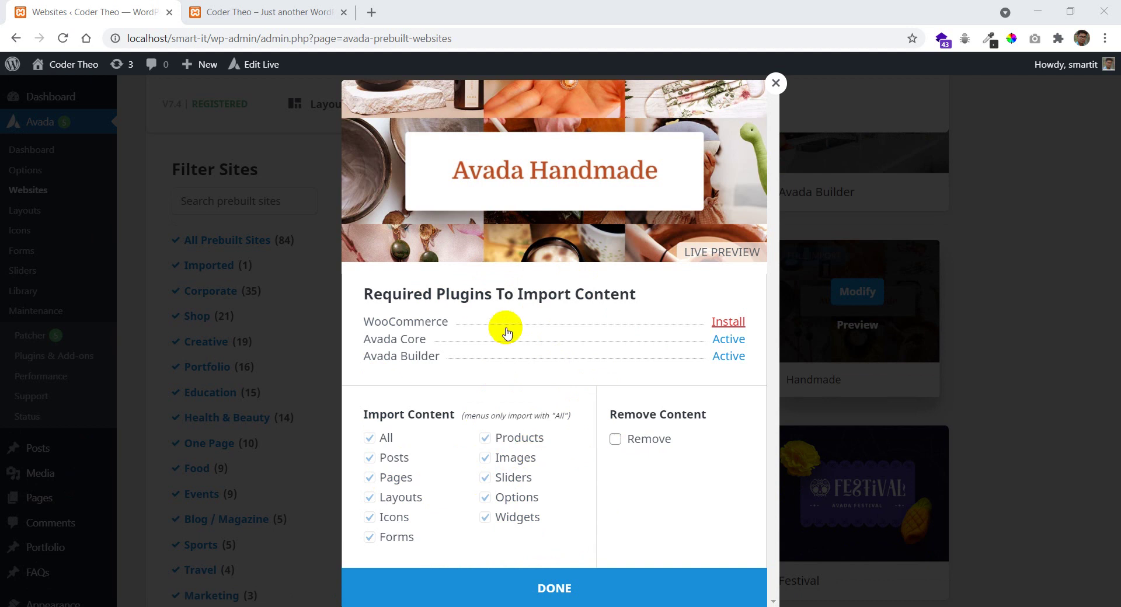
pyautogui.click(501, 591)
pyautogui.click(564, 591)
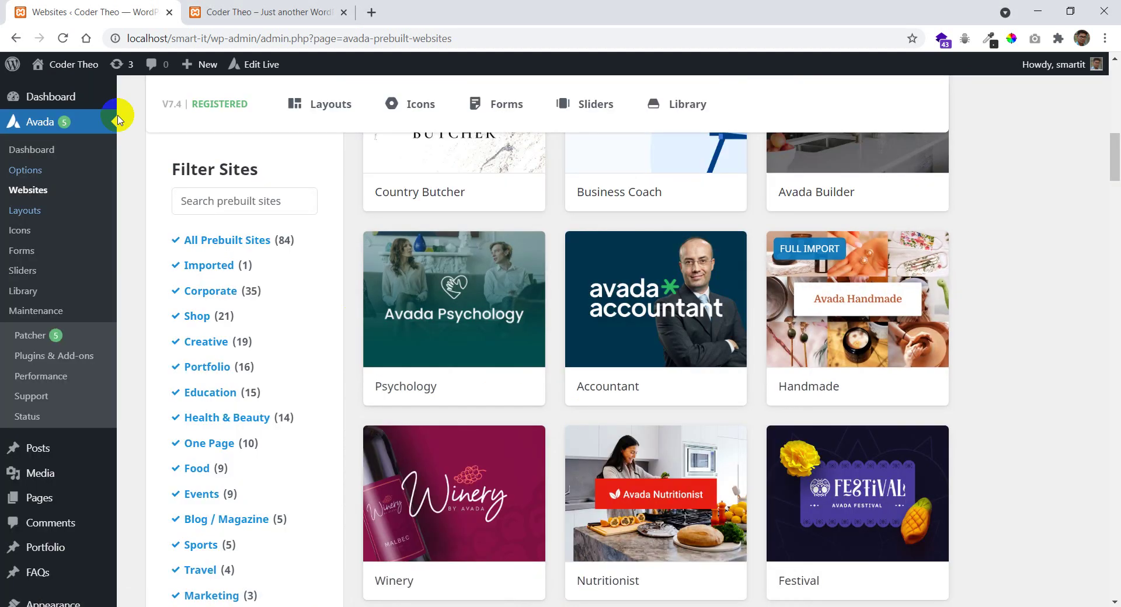
# Reload the smart-it front end in its own tab and look through the home page's sections
pyautogui.click(266, 11)
pyautogui.click(63, 37)
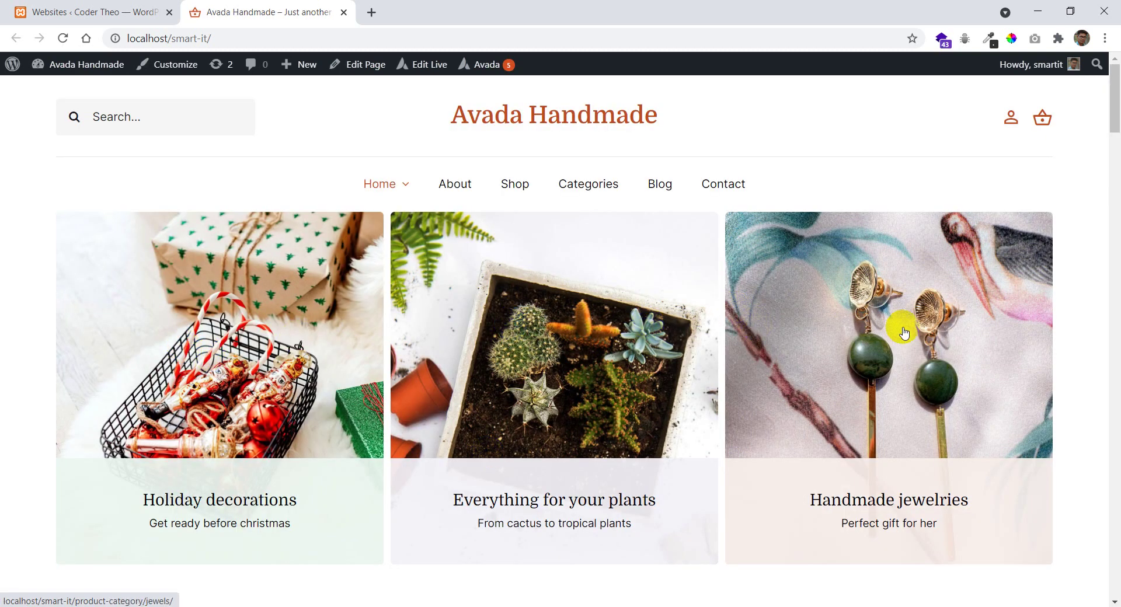
pyautogui.scroll(-5, 908, 328)
pyautogui.scroll(-15, 909, 333)
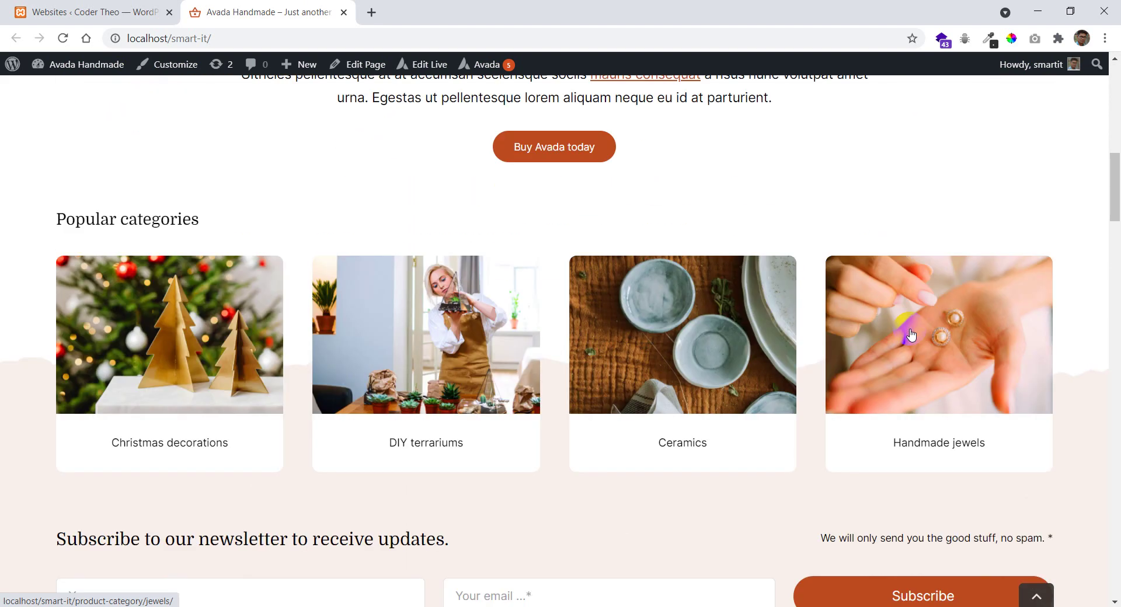
pyautogui.scroll(-20, 911, 334)
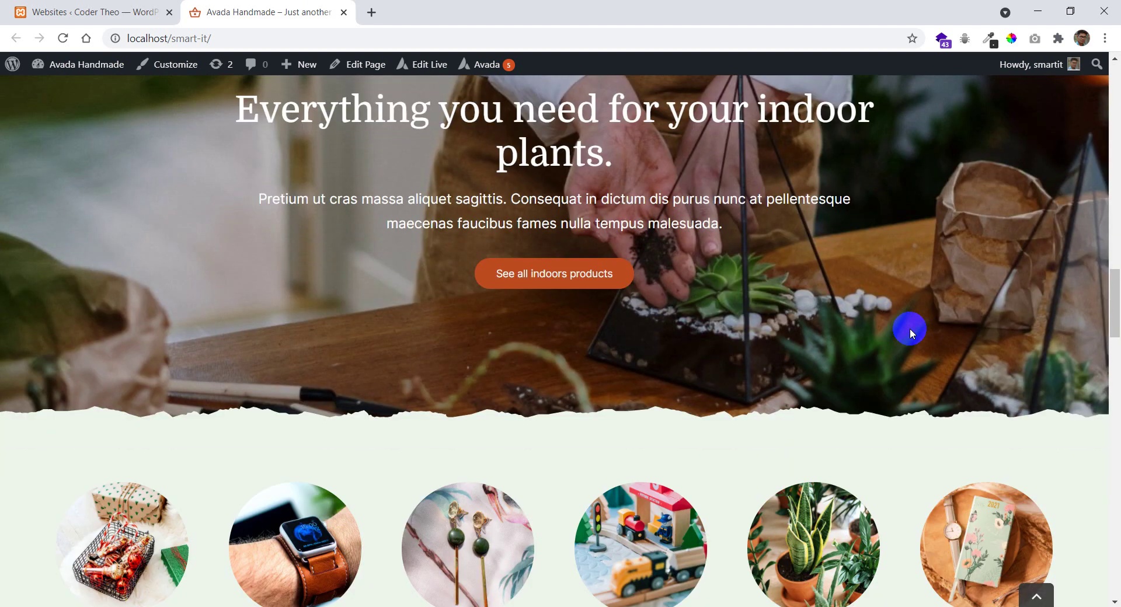
pyautogui.scroll(-20, 911, 334)
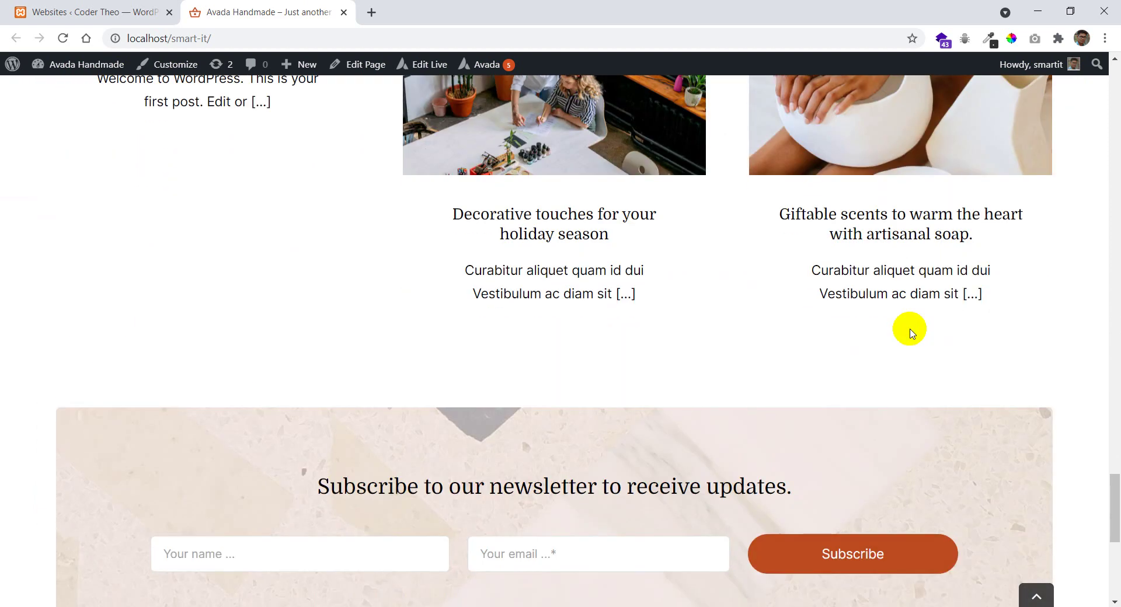
pyautogui.scroll(20, 914, 350)
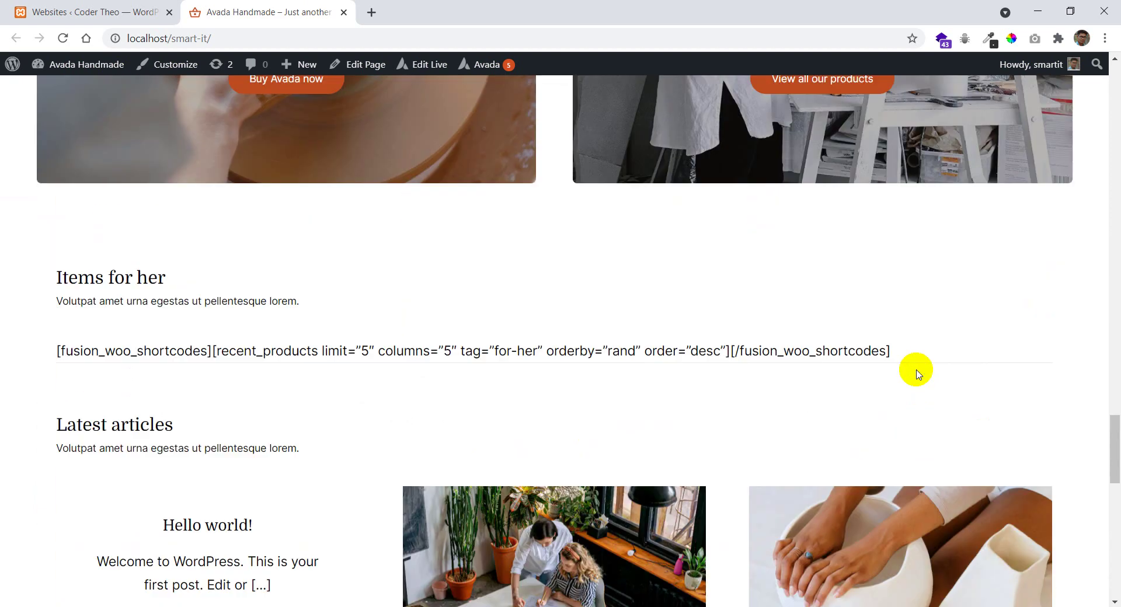
pyautogui.scroll(15, 916, 372)
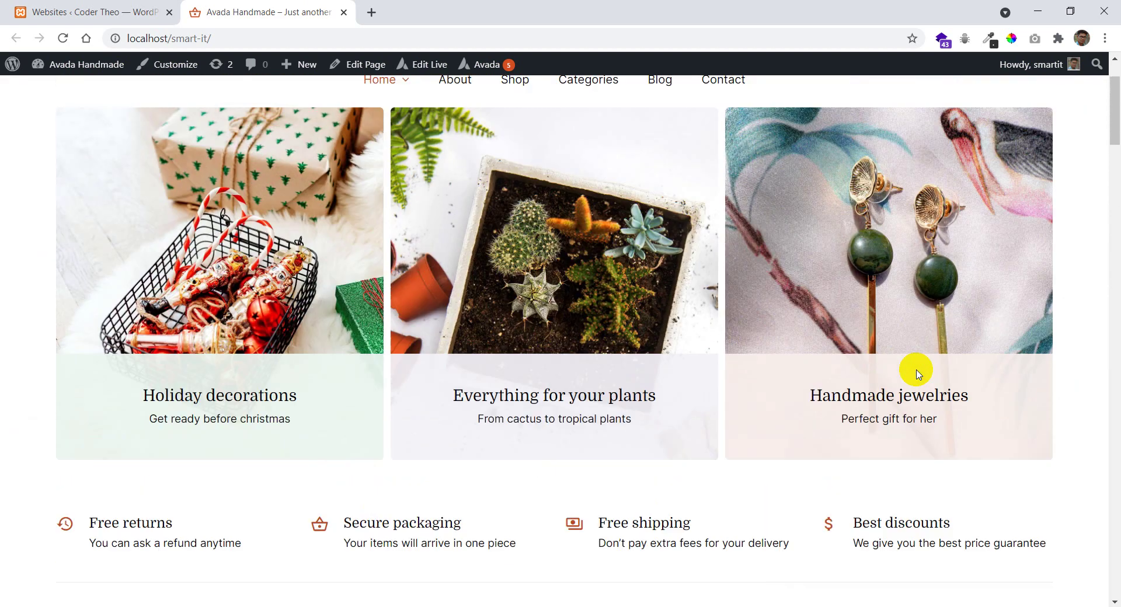